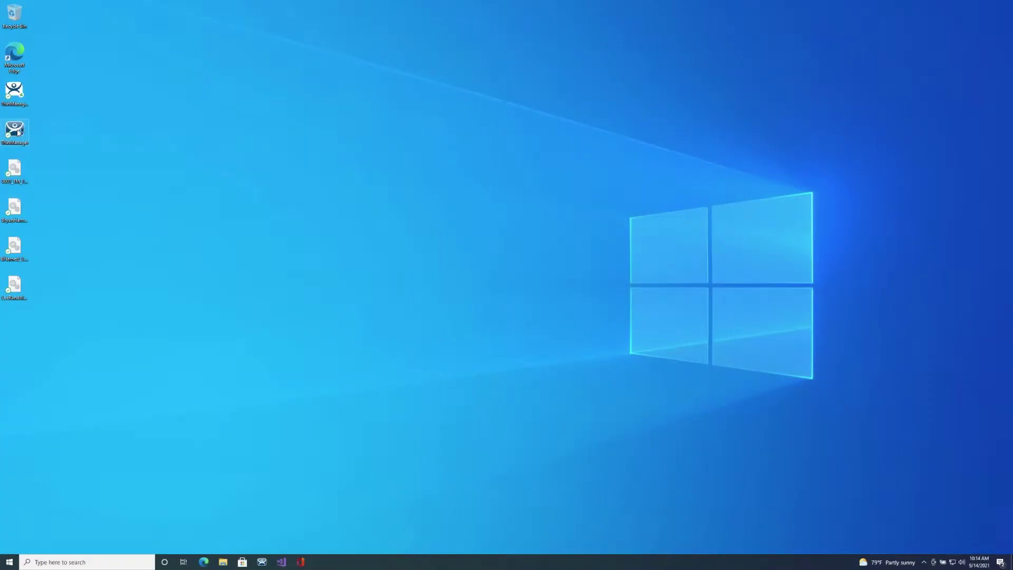
# - Launch ThinManager, show the ThinManager Server section and the Manage ribbon commands
pyautogui.doubleClick(16, 131)
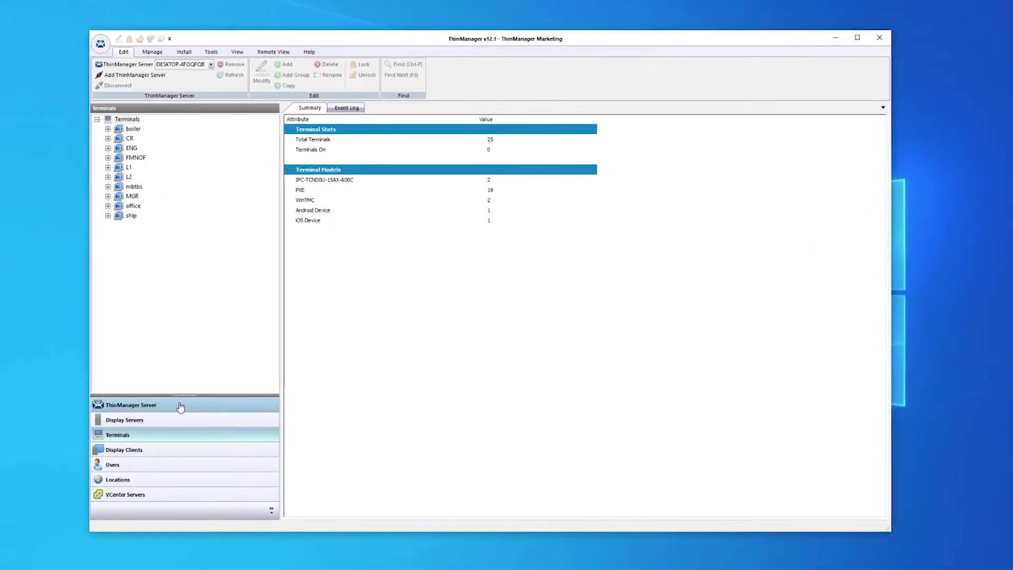
pyautogui.click(199, 394)
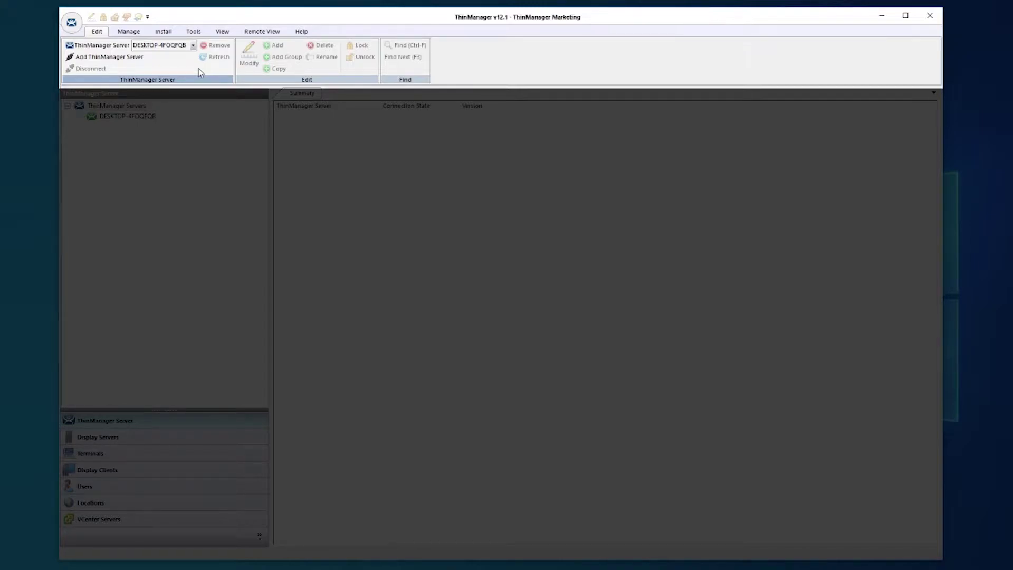
pyautogui.click(134, 33)
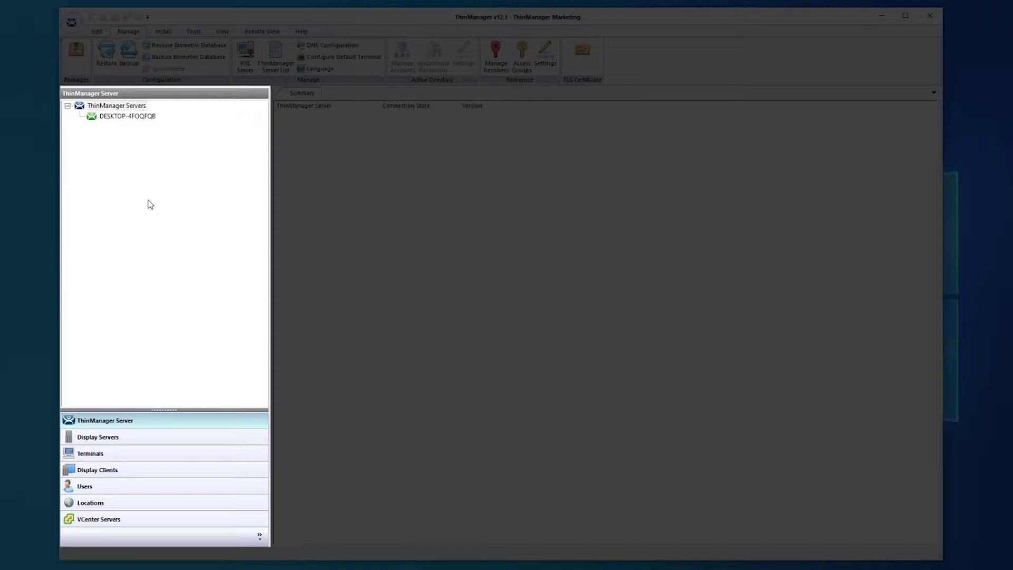
# - Visit Display Servers, Terminals, Display Clients, Users and Locations, then compact some navigation buttons into icons
pyautogui.click(152, 438)
pyautogui.click(153, 455)
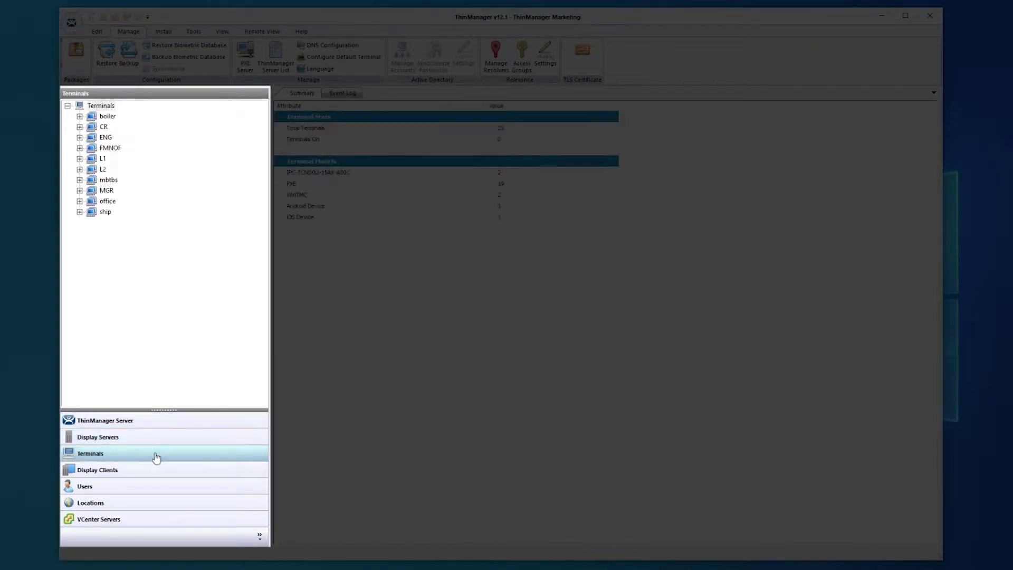
pyautogui.click(155, 470)
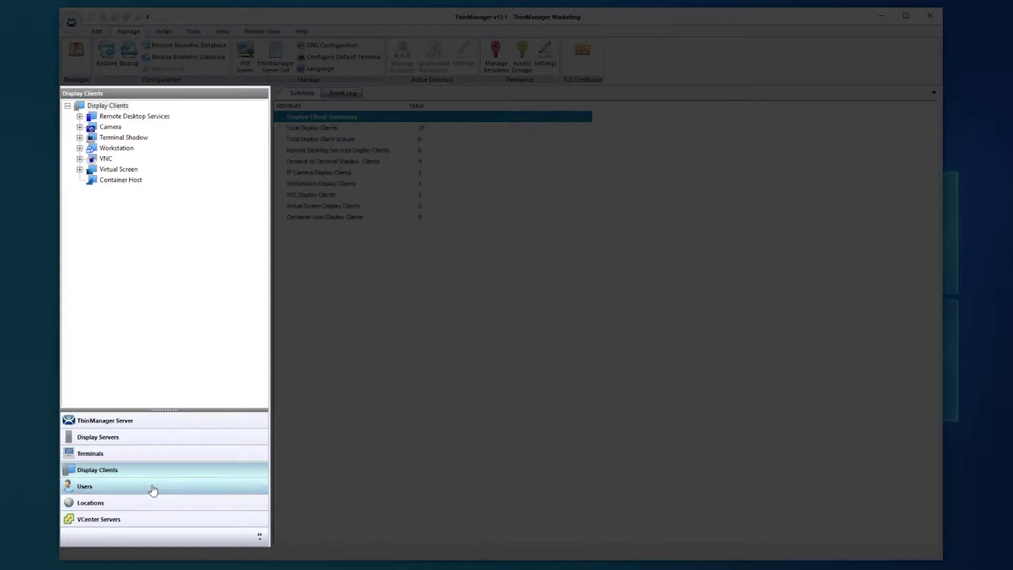
pyautogui.click(152, 487)
pyautogui.click(152, 505)
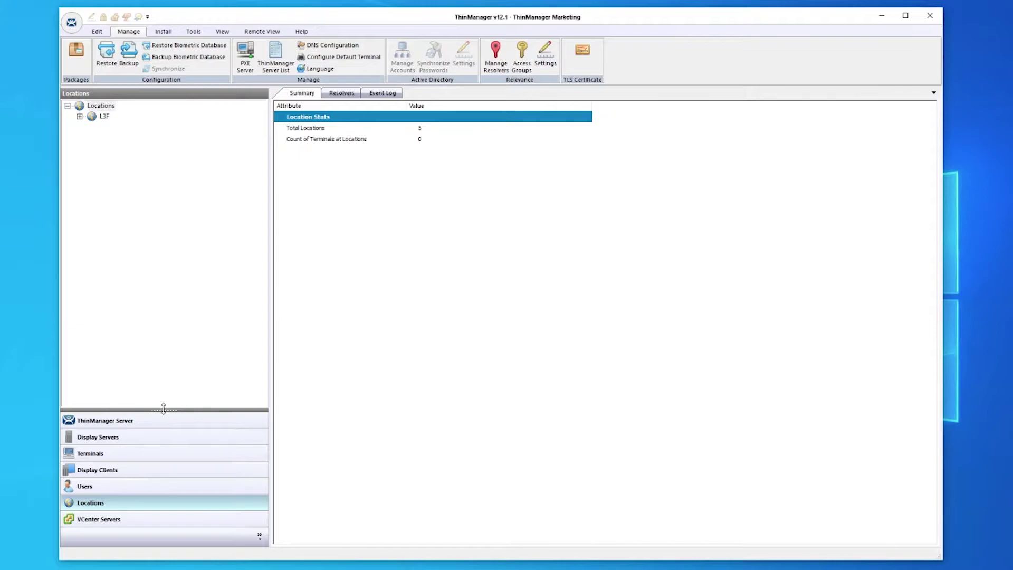
pyautogui.moveTo(164, 408)
pyautogui.mouseDown()
pyautogui.moveTo(158, 530)
pyautogui.moveTo(169, 389)
pyautogui.mouseUp()
# - Look at the Navigation Pane Options without changes, then return to ThinManager Server
pyautogui.click(260, 535)
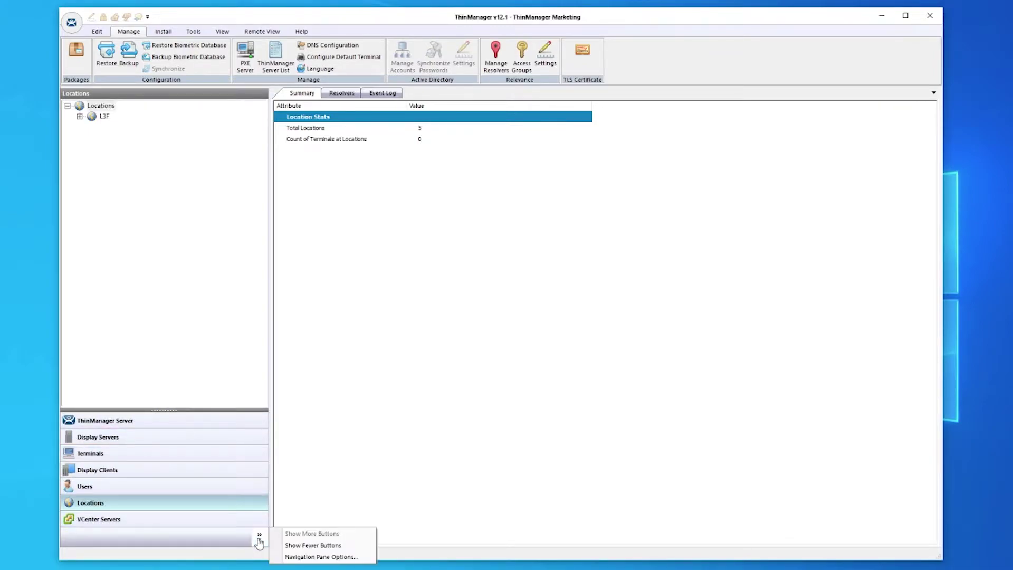
pyautogui.click(285, 556)
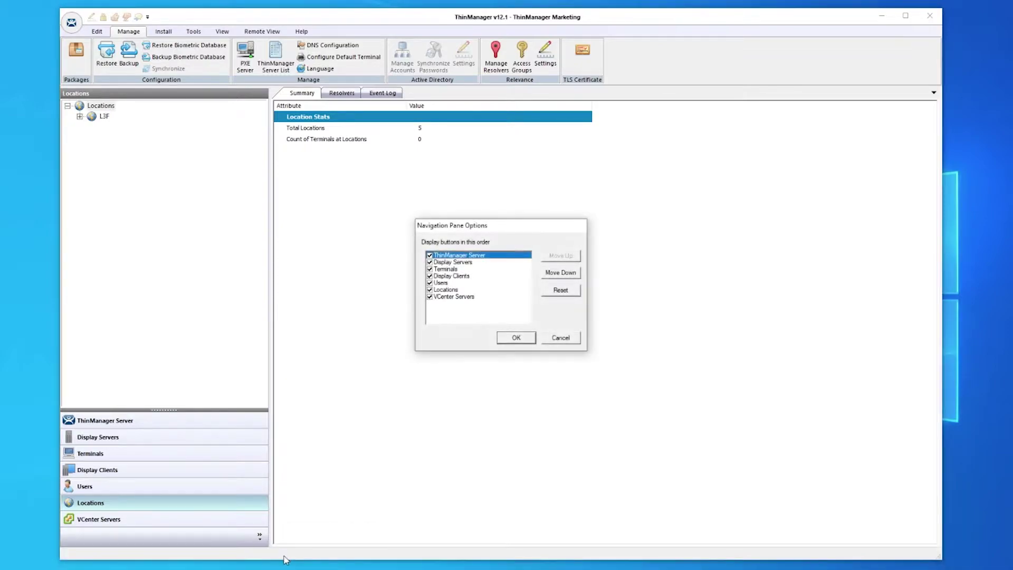
pyautogui.click(566, 342)
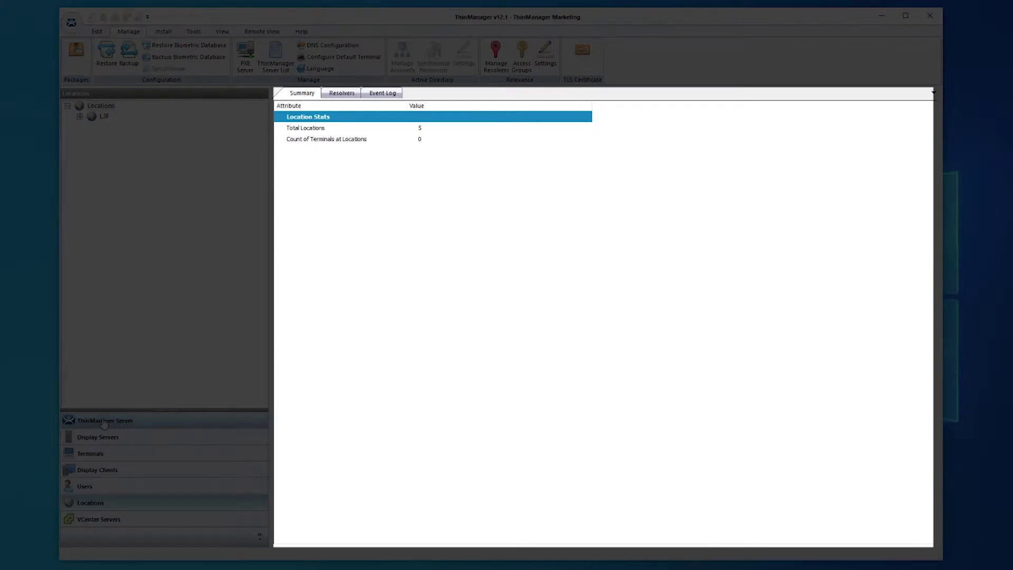
pyautogui.click(104, 421)
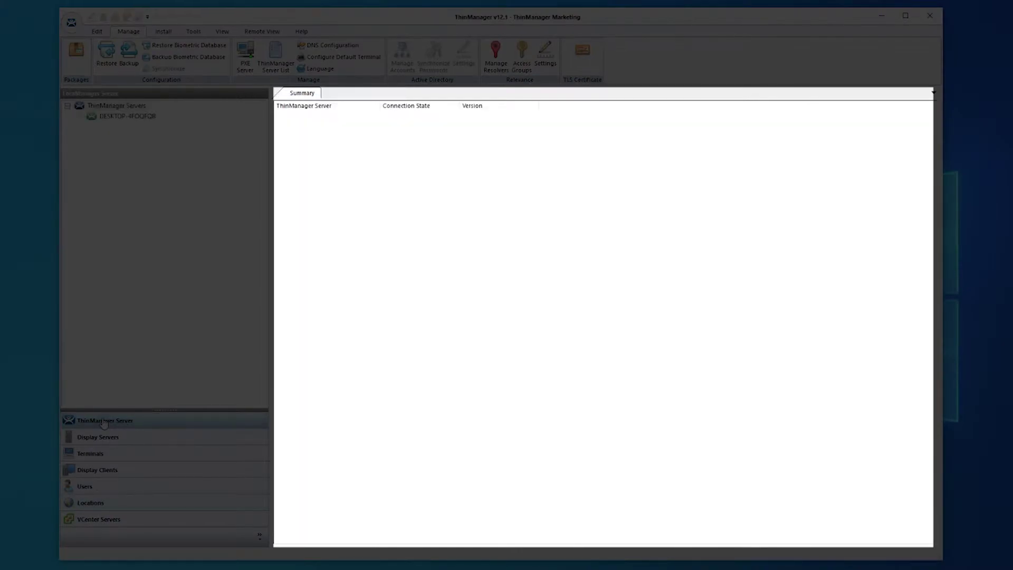
# - Make DESKTOP-4FOQFQB the active server and connect to it
pyautogui.click(117, 120)
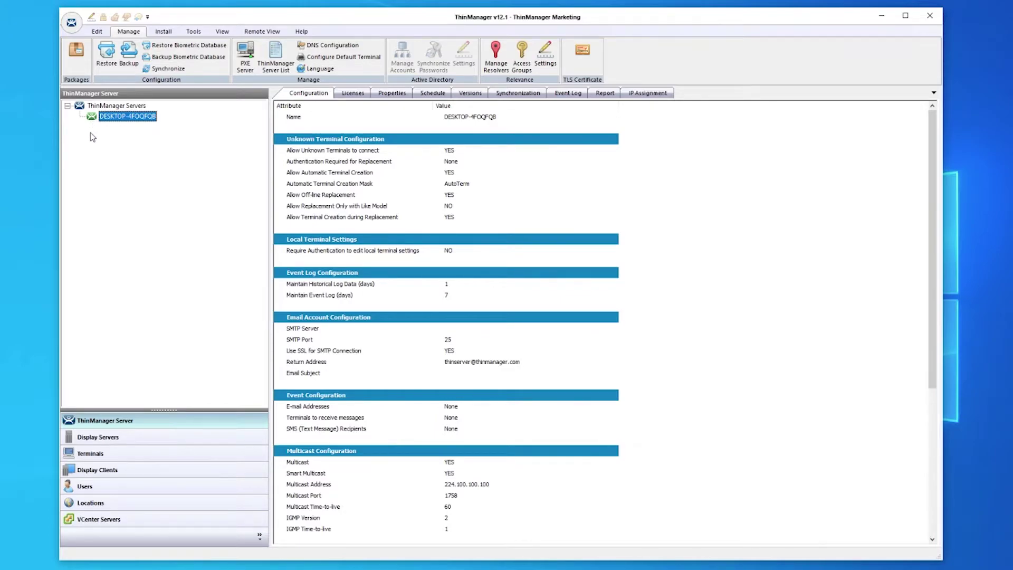
pyautogui.rightClick(109, 120)
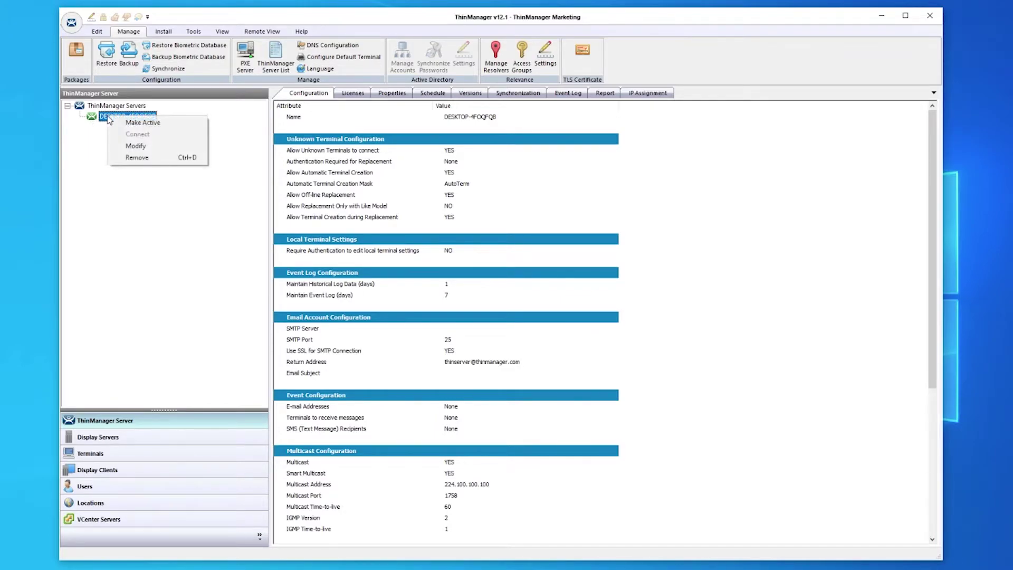
pyautogui.click(113, 123)
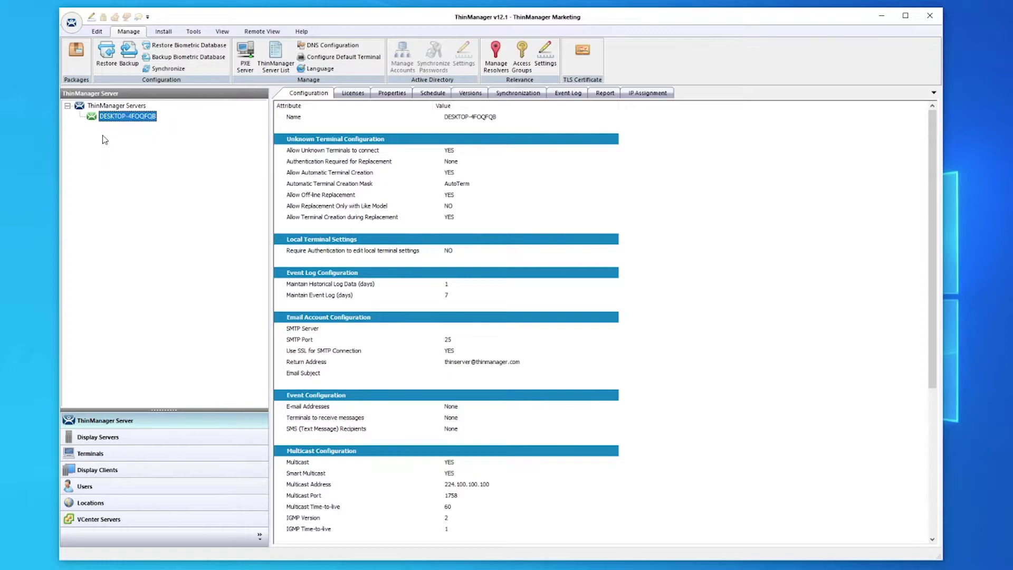
pyautogui.click(97, 31)
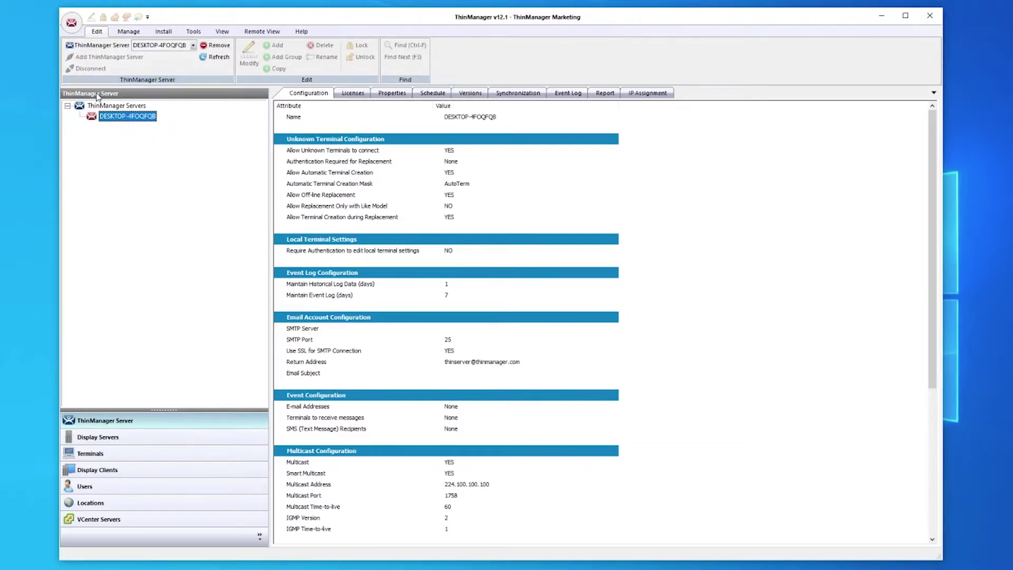
pyautogui.rightClick(117, 117)
pyautogui.click(129, 123)
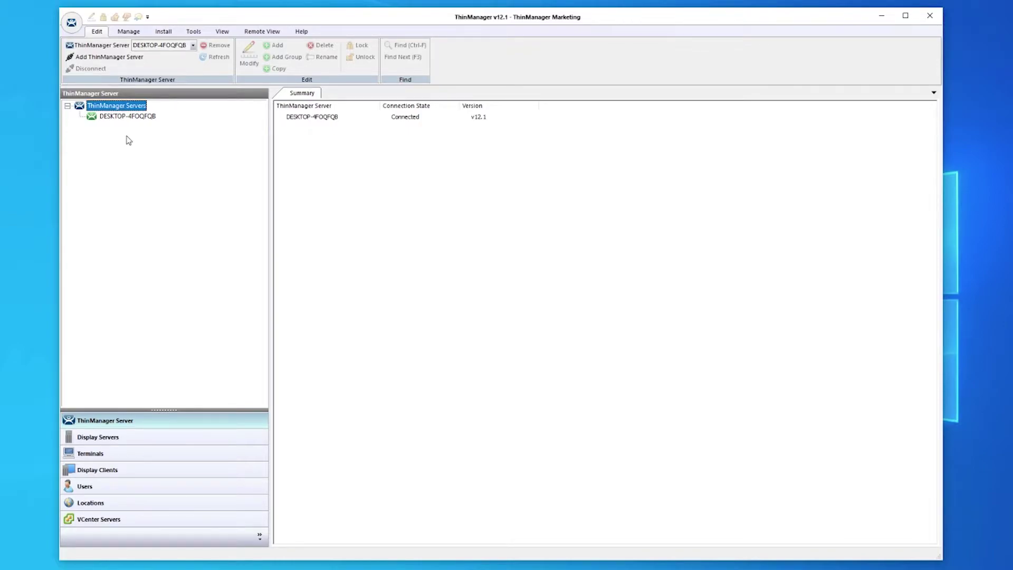
# - Review the server's Configuration, Licenses, Properties, Schedule, Version, Synchronization, Event Log, Event Report and IP Assignment tabs
pyautogui.click(126, 116)
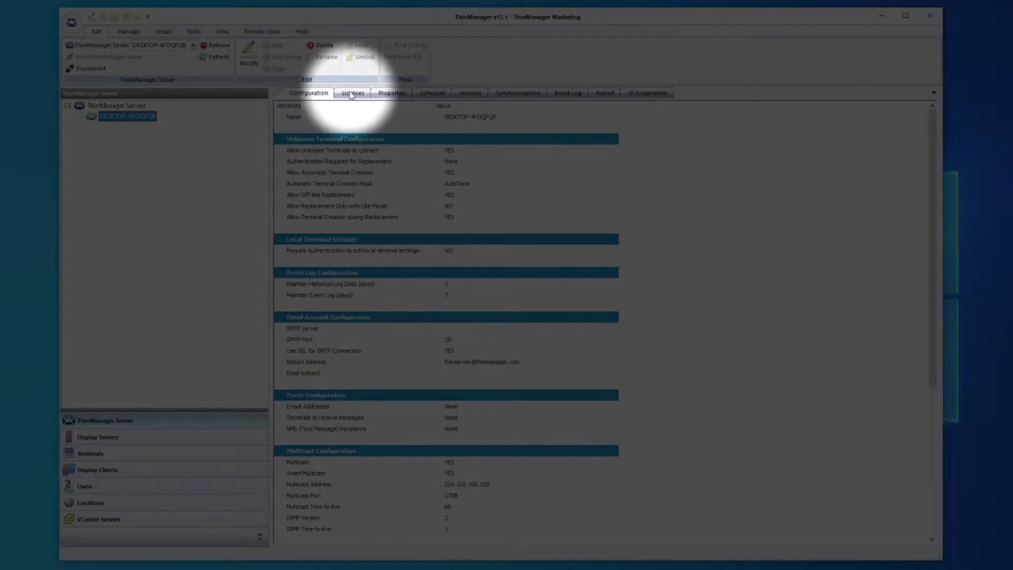
pyautogui.click(353, 93)
pyautogui.click(386, 93)
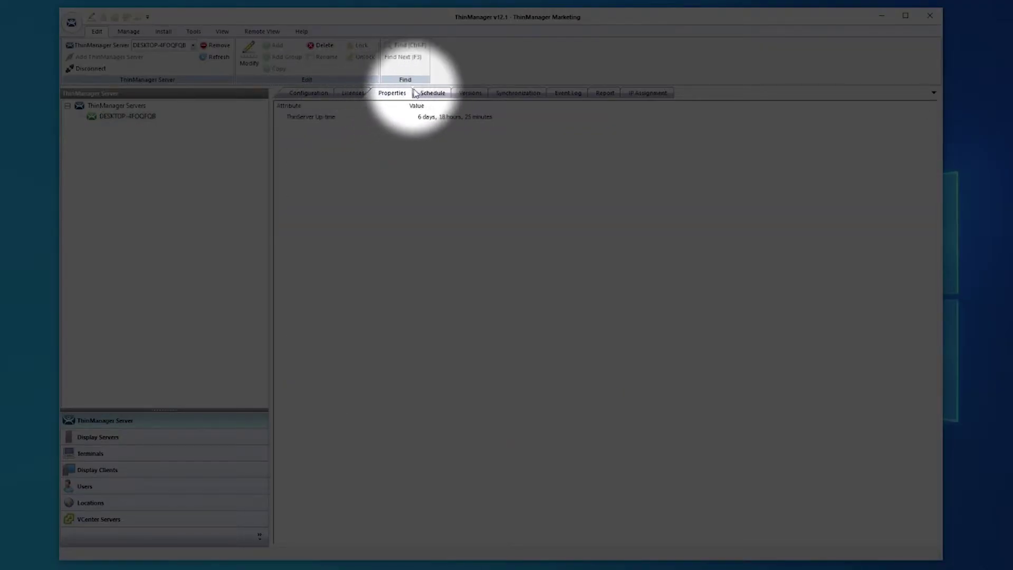
pyautogui.click(431, 94)
pyautogui.click(467, 94)
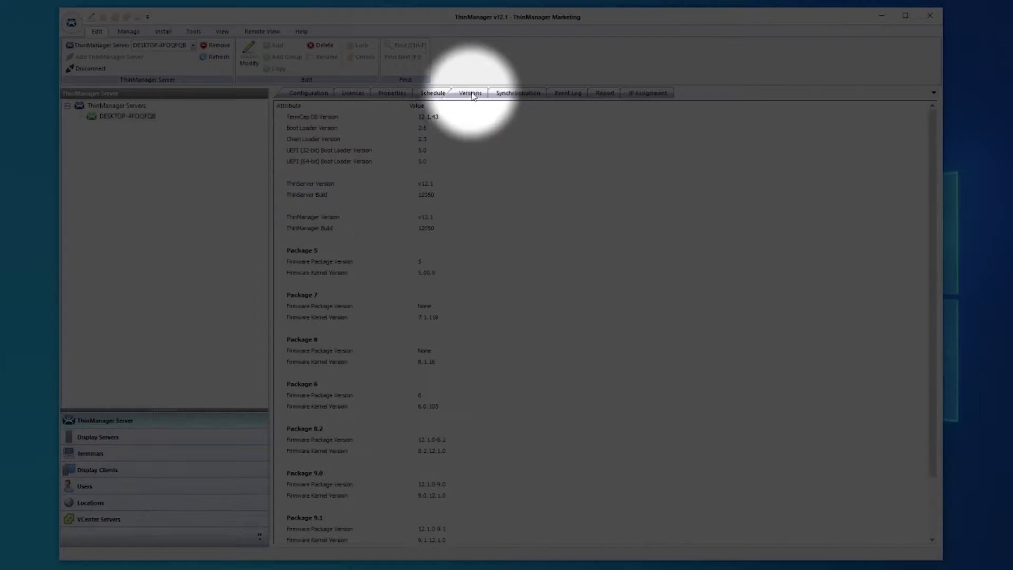
pyautogui.click(519, 94)
pyautogui.click(566, 95)
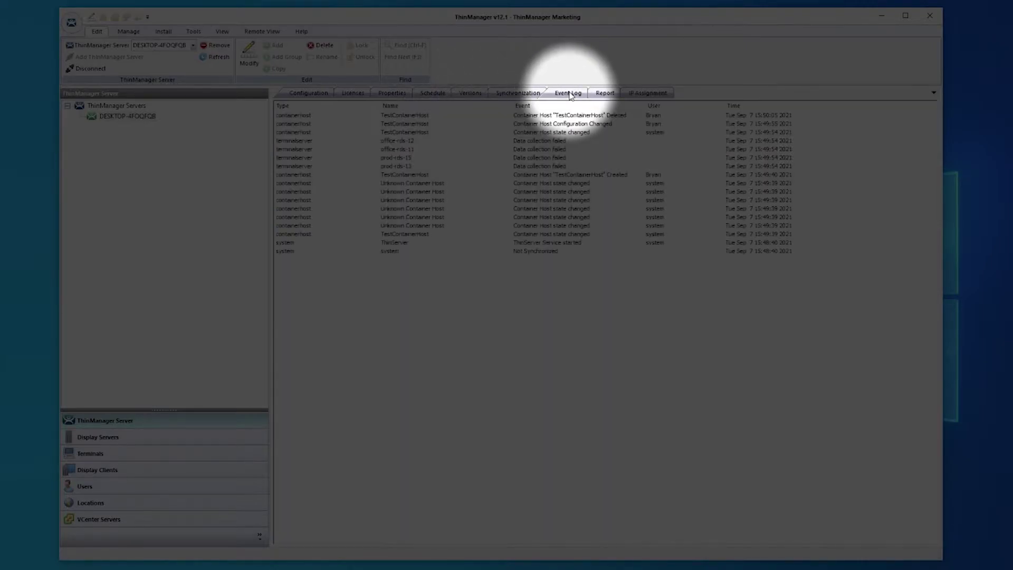
pyautogui.click(603, 95)
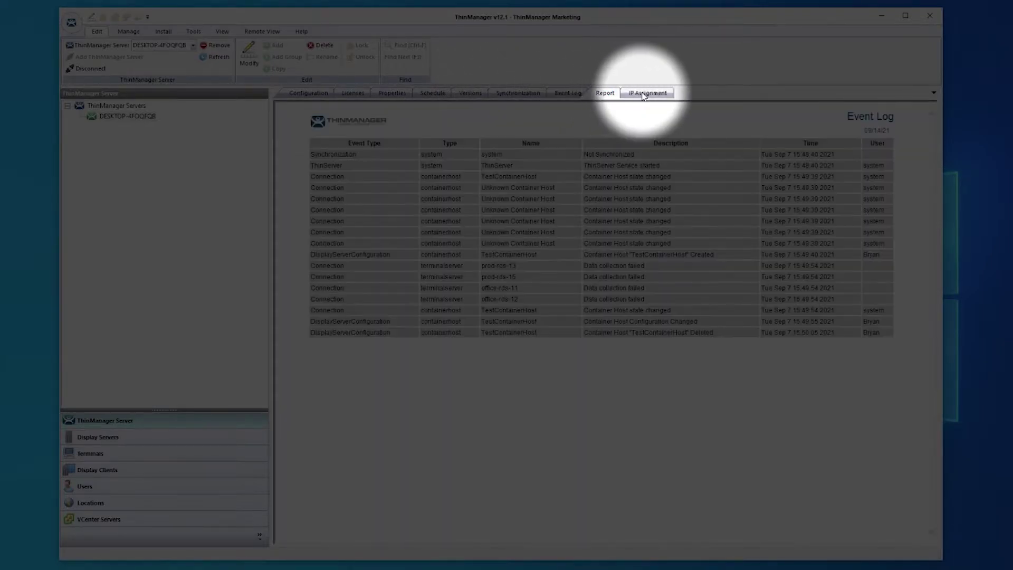
pyautogui.click(641, 94)
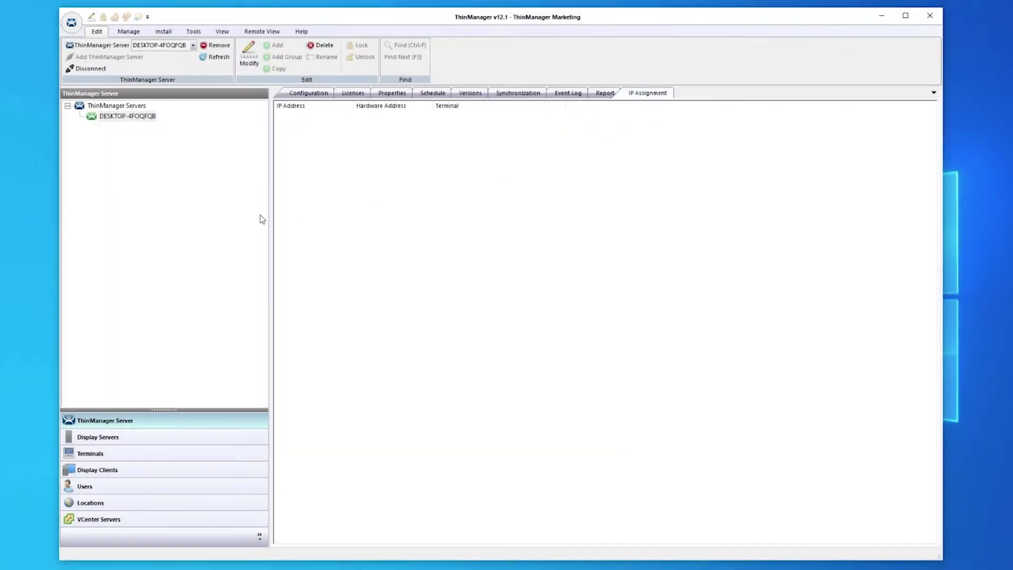
# - Open Display Servers, expand RDS Servers, and expand then collapse office-rds-11's eight entries
pyautogui.click(137, 438)
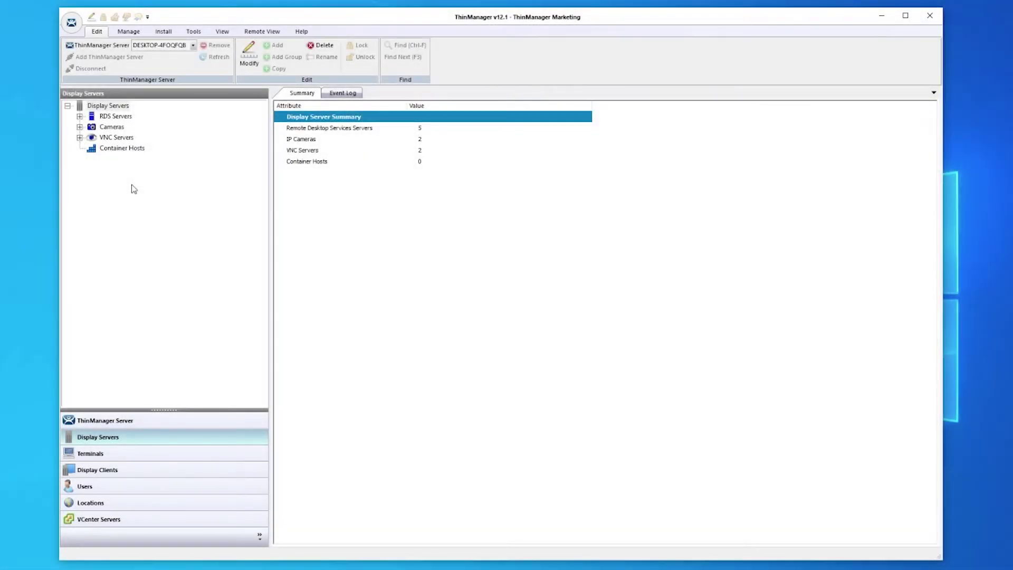
pyautogui.click(80, 117)
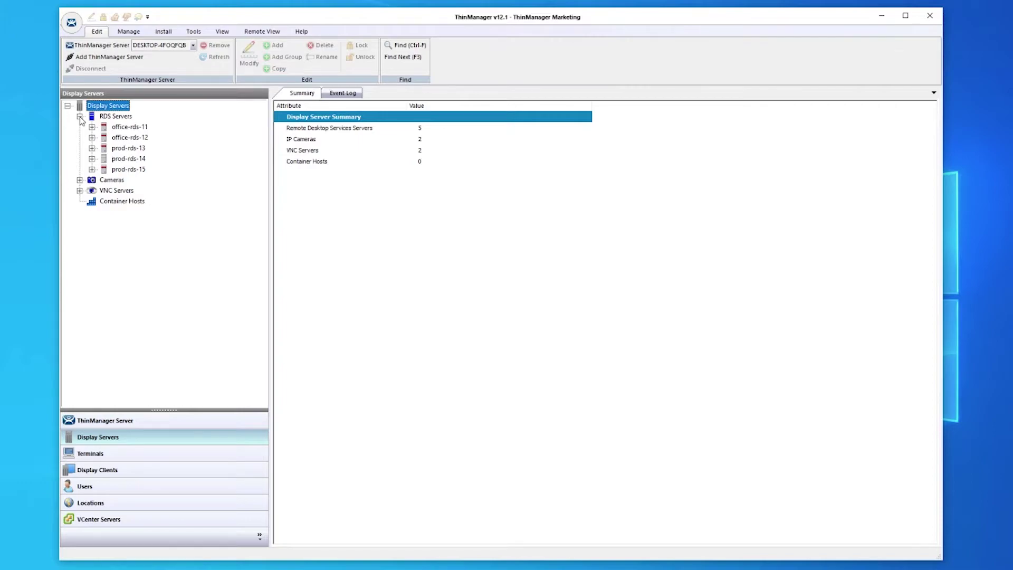
pyautogui.click(92, 127)
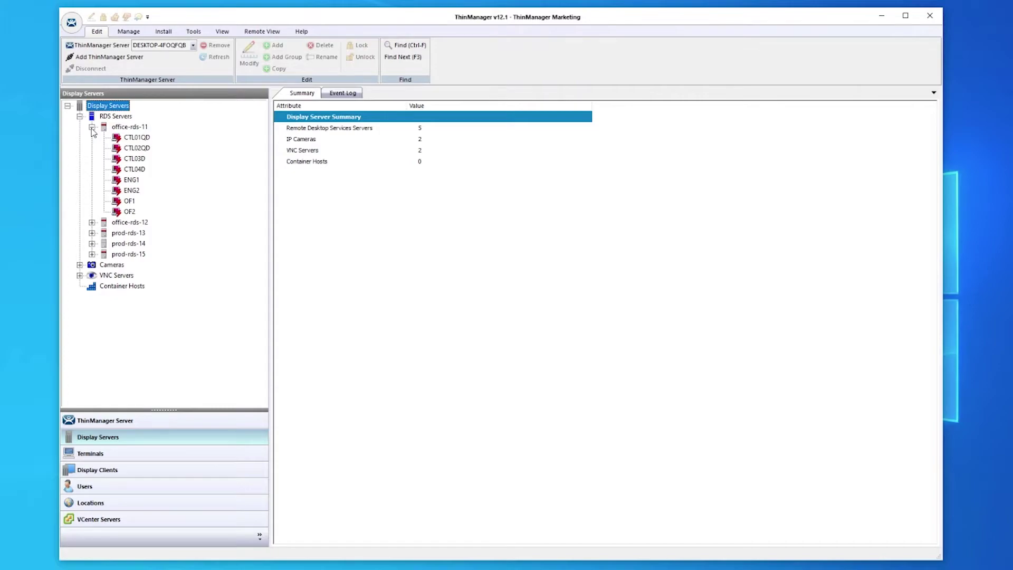
pyautogui.click(92, 127)
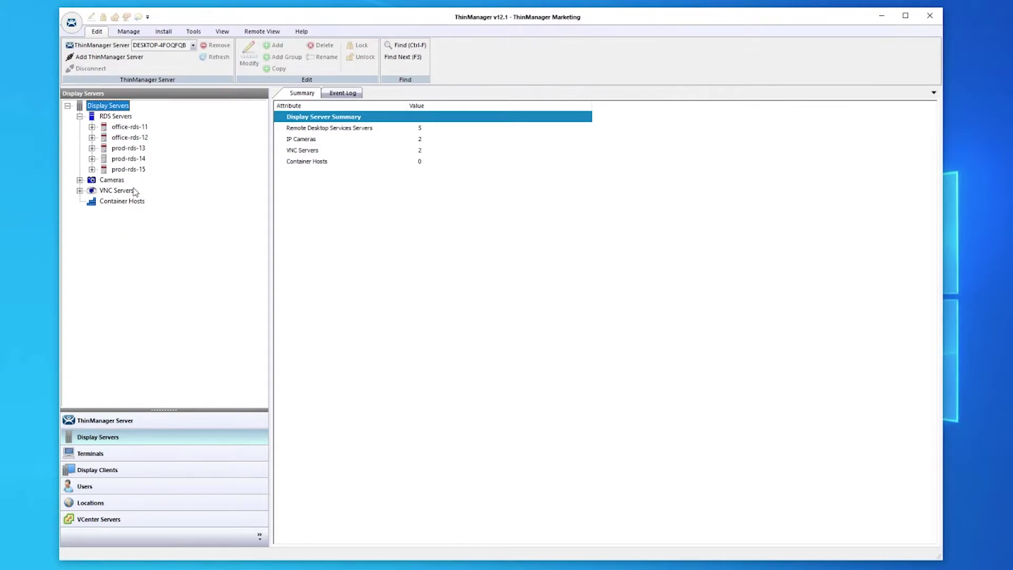
# - Inspect the context menus for office-rds-11 and RDS Servers, dismissing both without choosing anything
pyautogui.rightClick(136, 129)
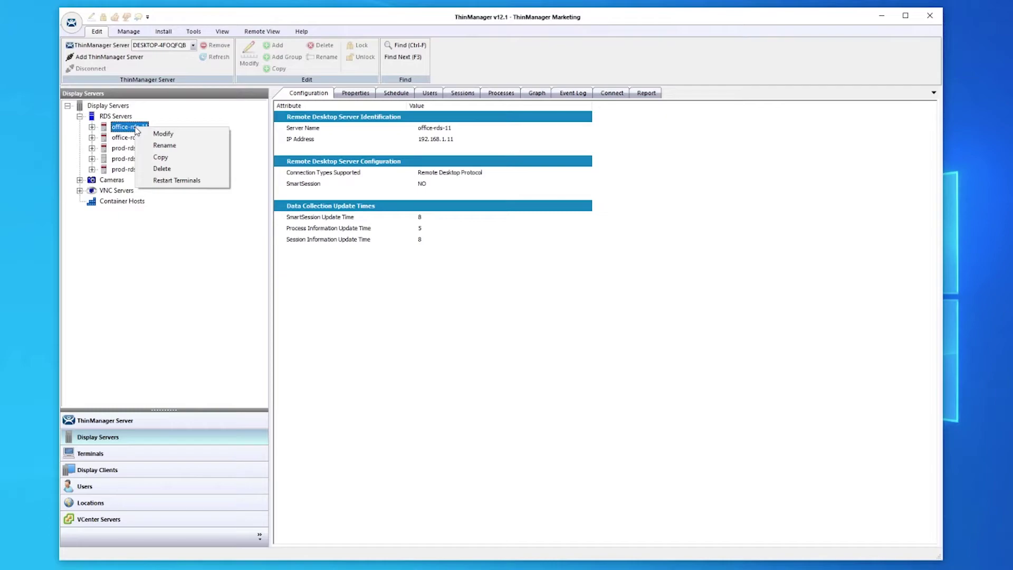
pyautogui.click(127, 260)
pyautogui.click(120, 107)
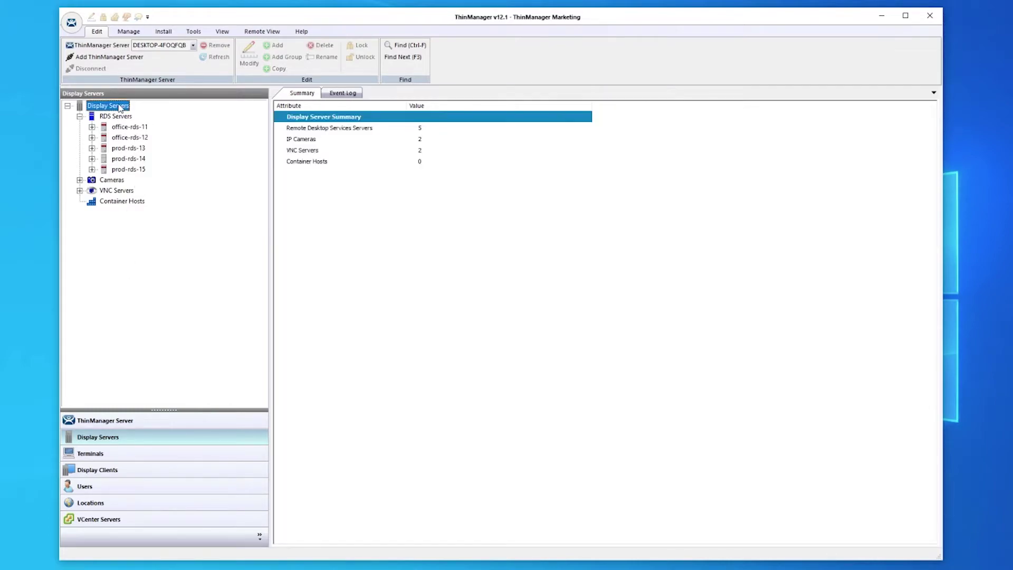
pyautogui.rightClick(120, 116)
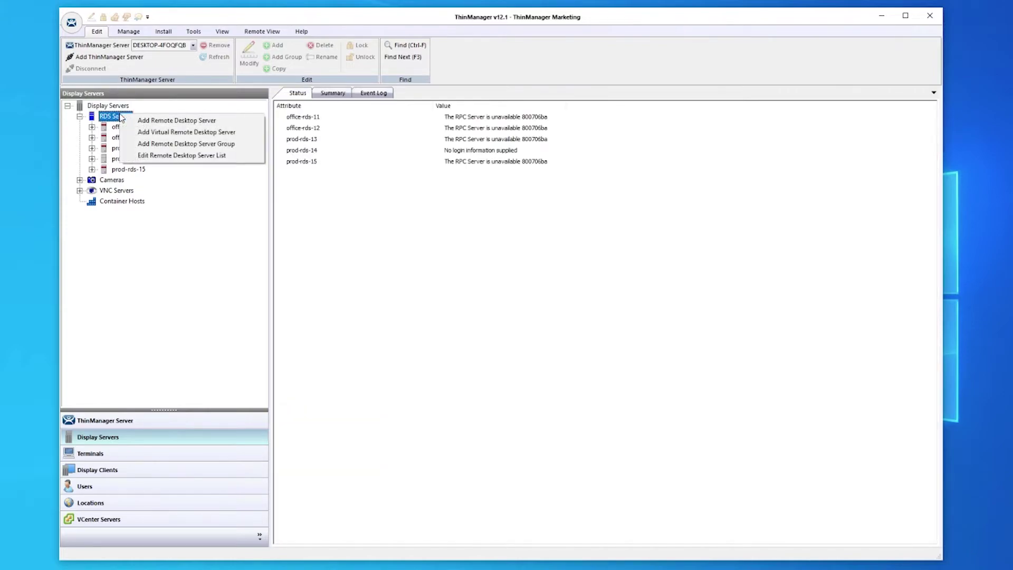
pyautogui.click(117, 250)
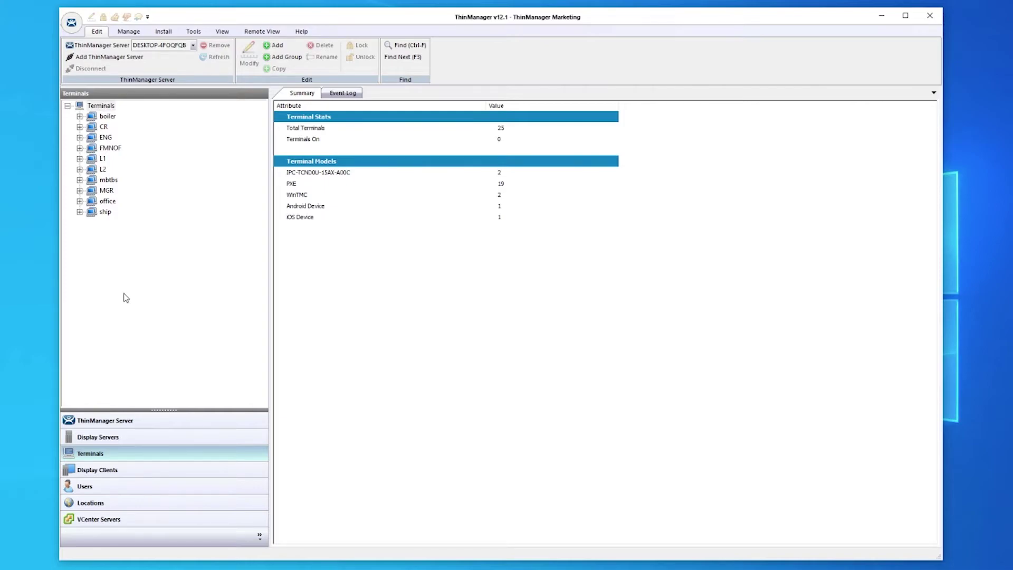
# - Expand the boiler group and open terminal B1's Terminal Configuration Wizard
pyautogui.click(80, 117)
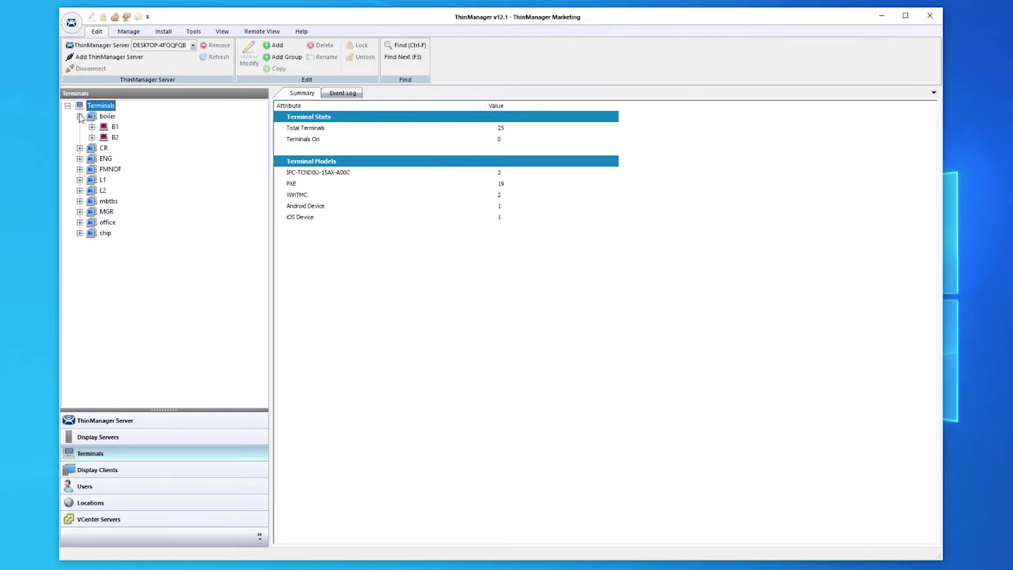
pyautogui.doubleClick(106, 128)
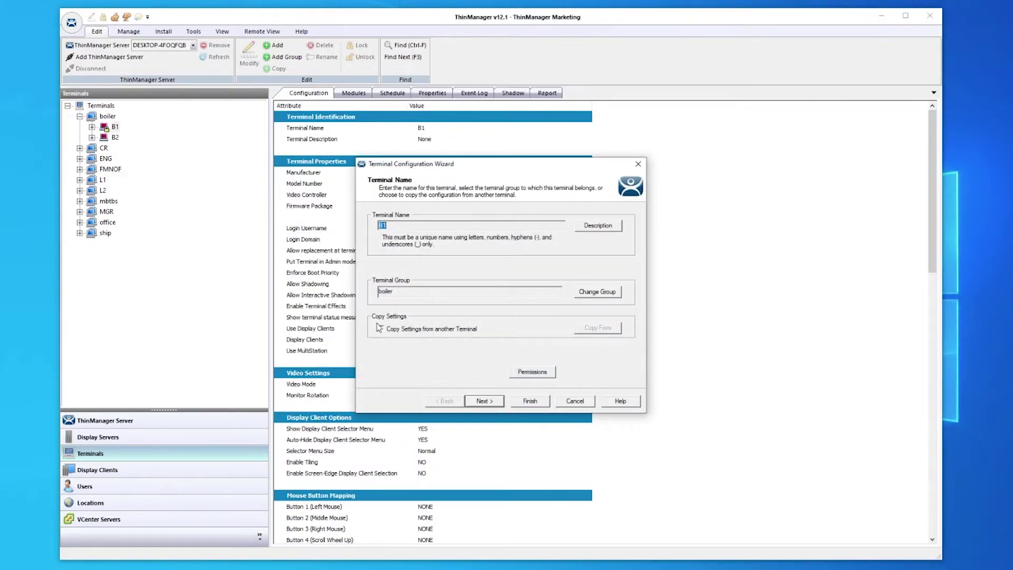
# - Advance B1's wizard unchanged through Hardware, Options, Mode, Login, Display Client and Interface pages to Hotkey Configuration
pyautogui.click(489, 403)
pyautogui.click(483, 401)
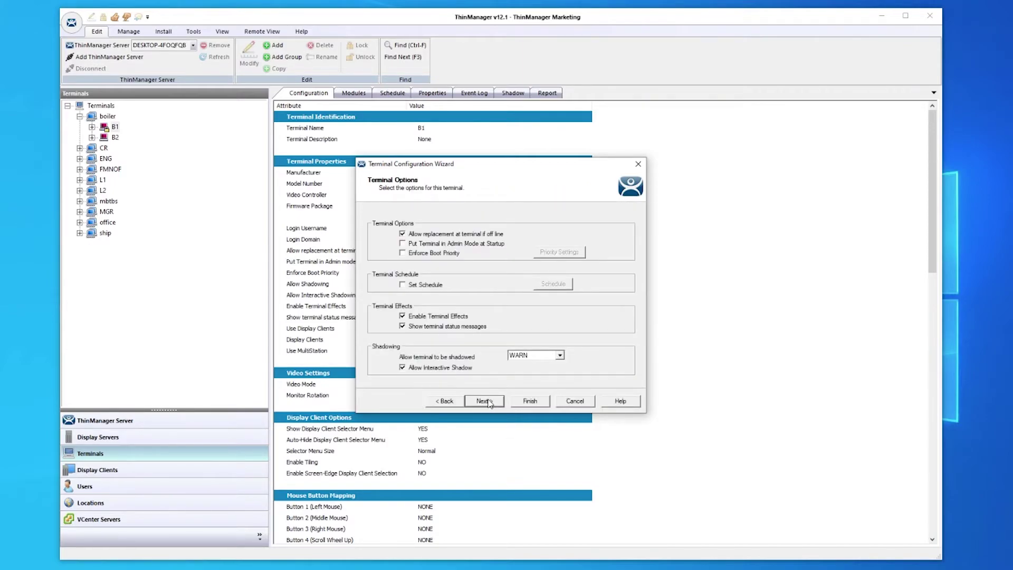
pyautogui.click(483, 401)
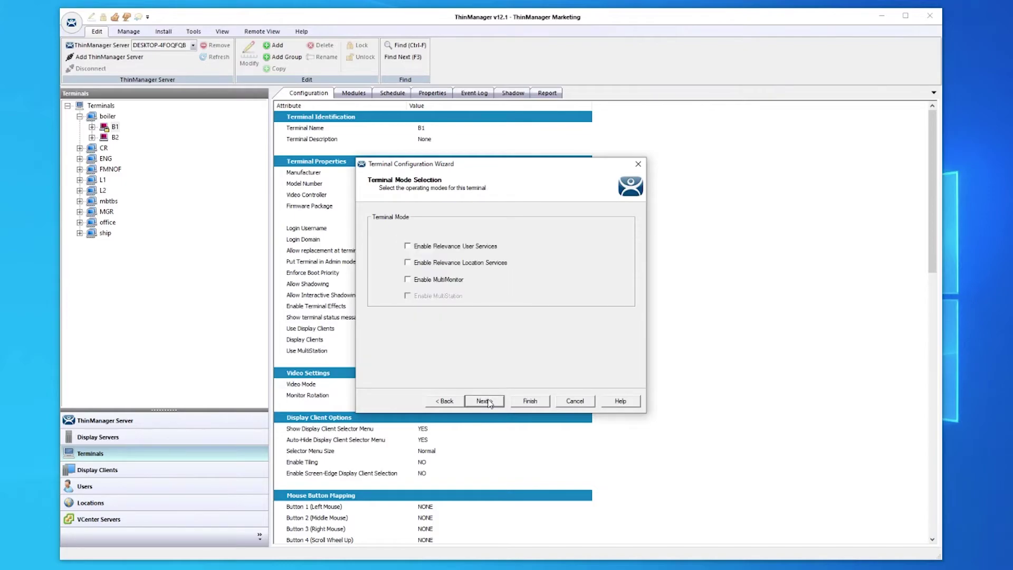
pyautogui.click(484, 401)
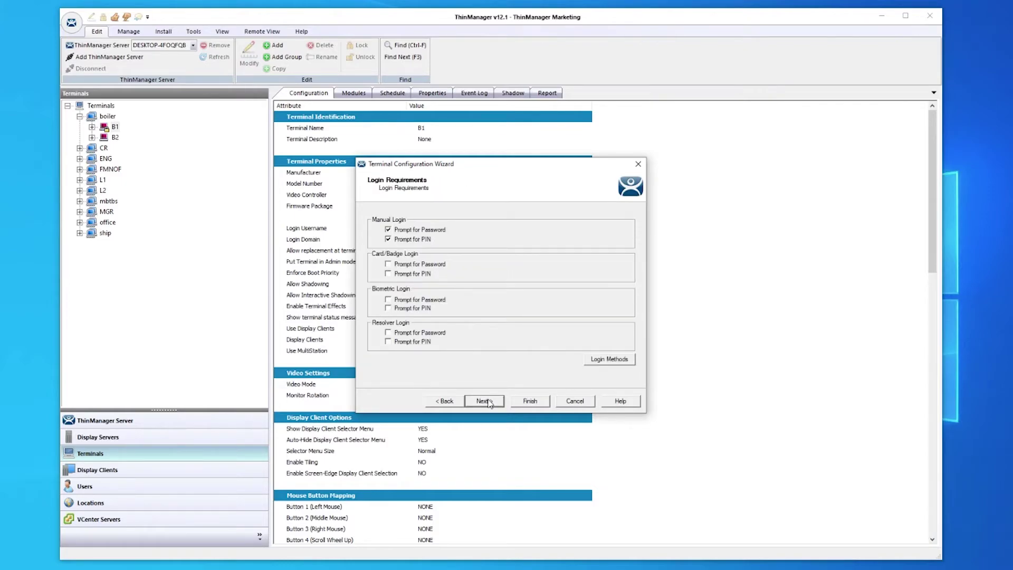
pyautogui.click(484, 402)
pyautogui.click(484, 402)
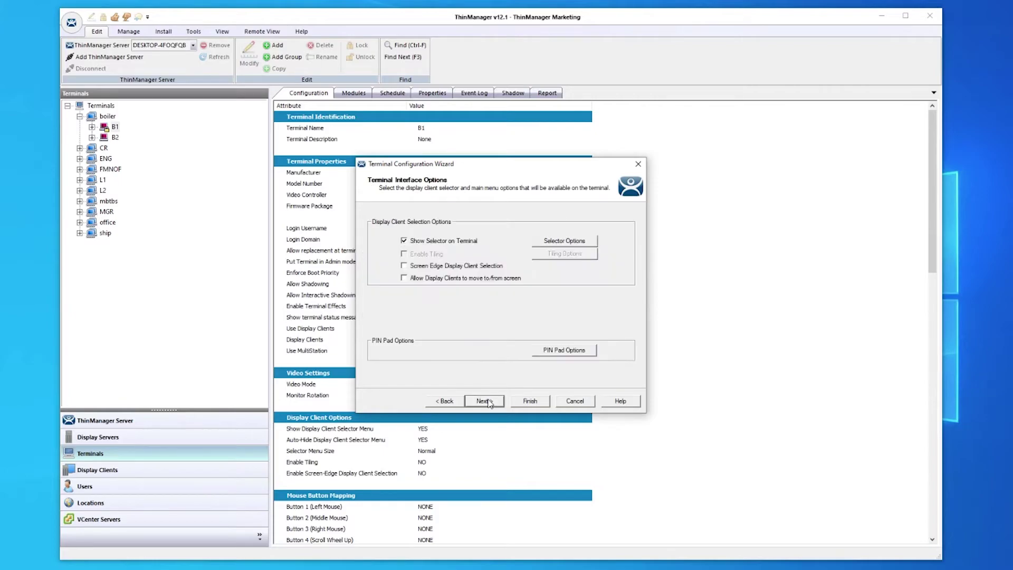
pyautogui.click(483, 401)
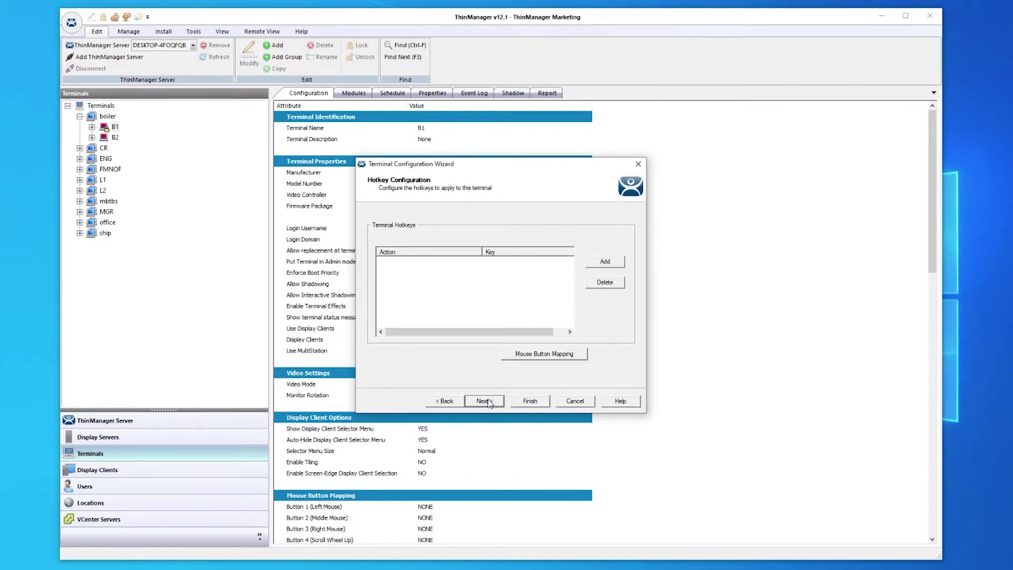
# - Cancel B1's wizard at the log-in page, check its context menu, and view its empty Modules tab
pyautogui.click(489, 403)
pyautogui.click(574, 401)
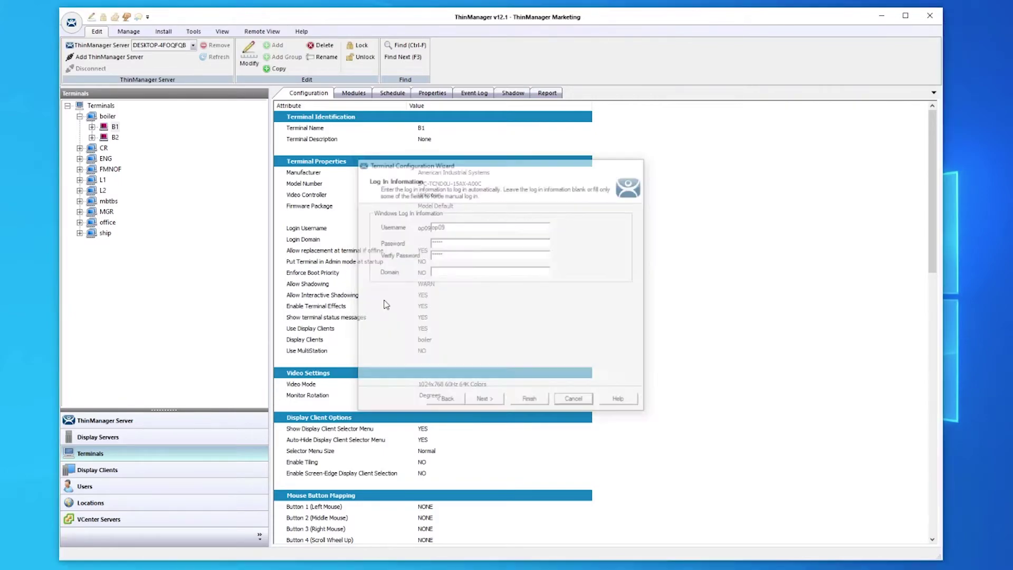
pyautogui.rightClick(106, 130)
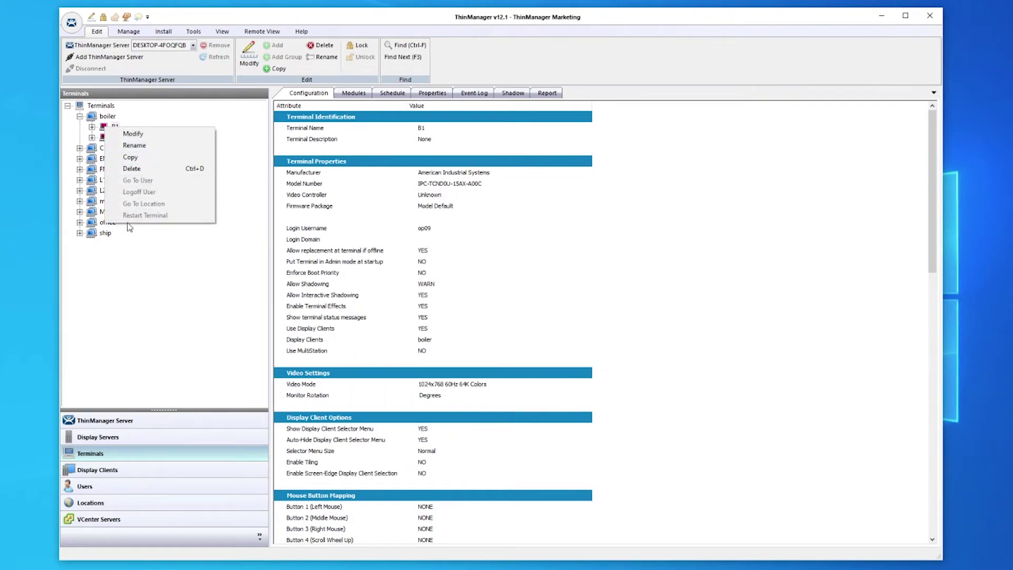
pyautogui.click(146, 280)
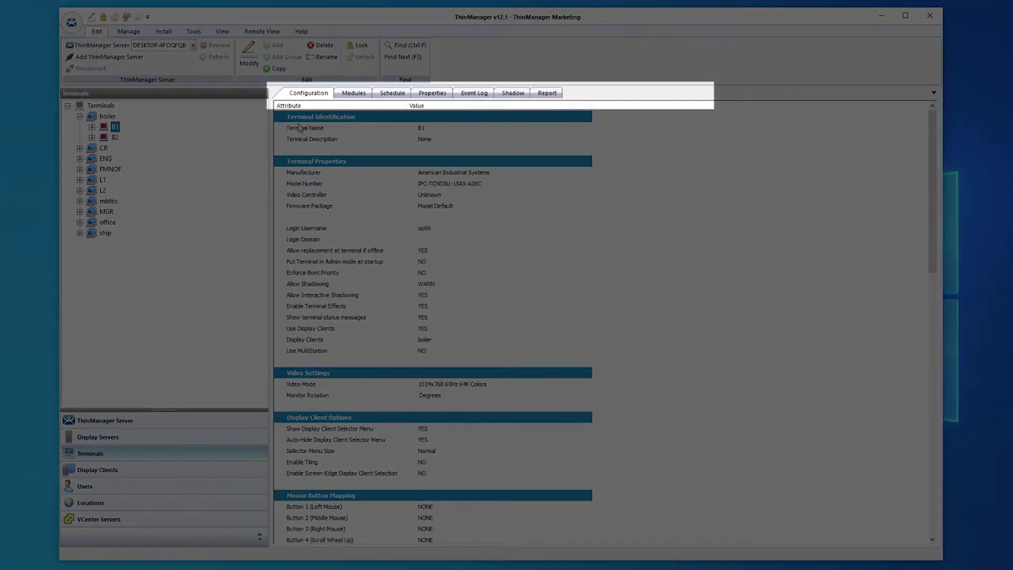
pyautogui.click(354, 93)
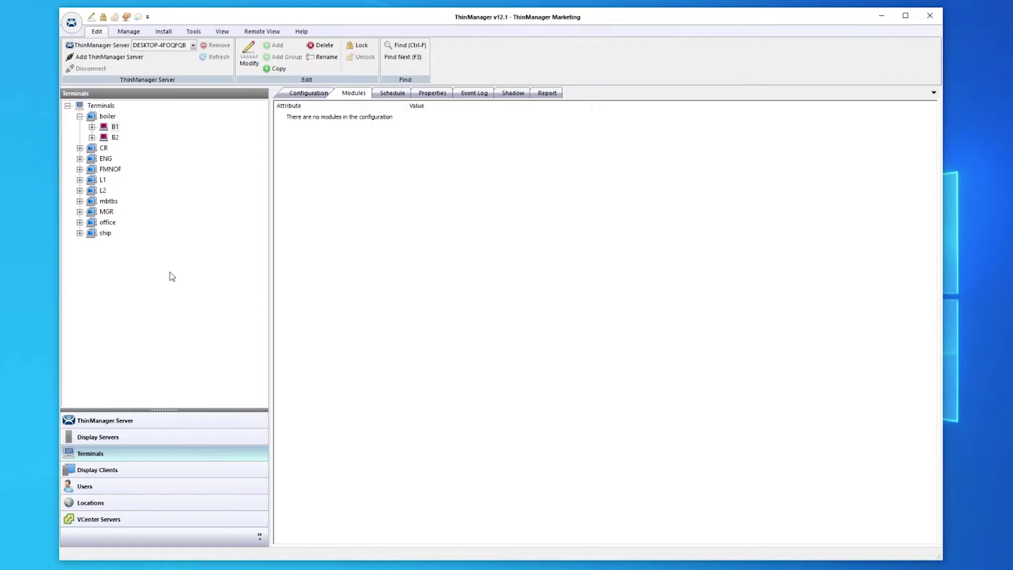
# - Open Display Clients, select Remote Desktop Services and expand its eight client groups
pyautogui.click(146, 470)
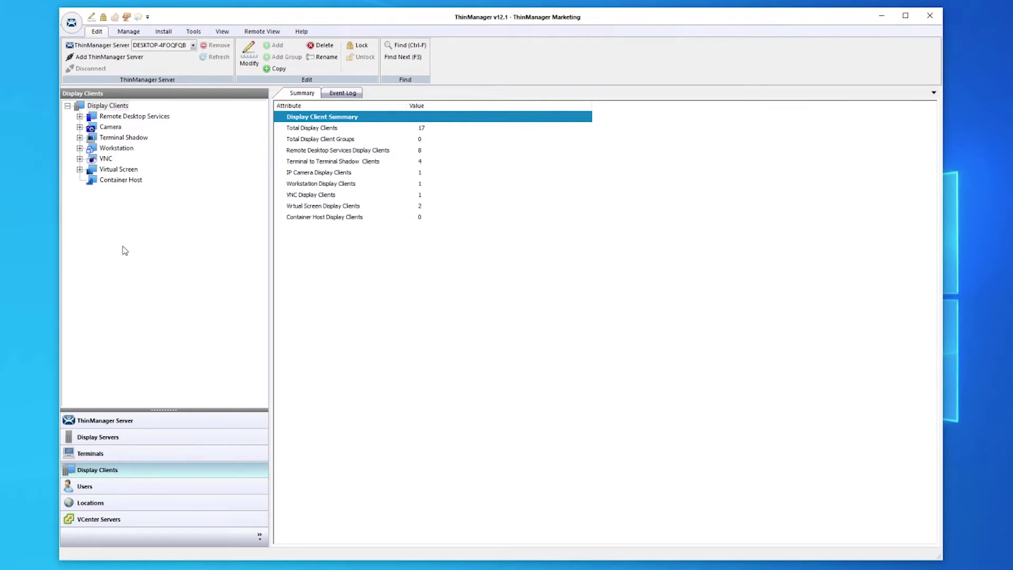
pyautogui.click(150, 120)
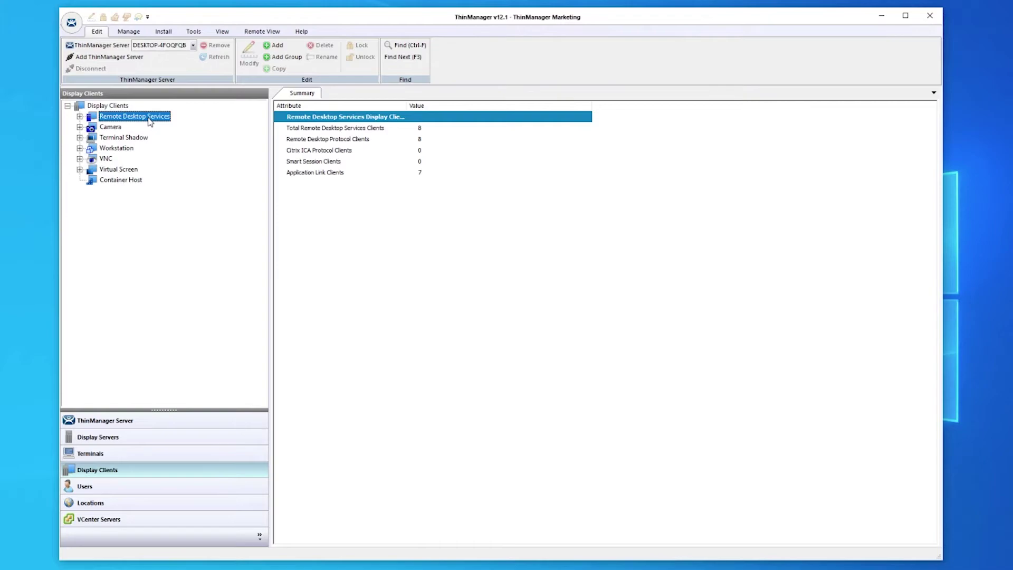
pyautogui.click(80, 117)
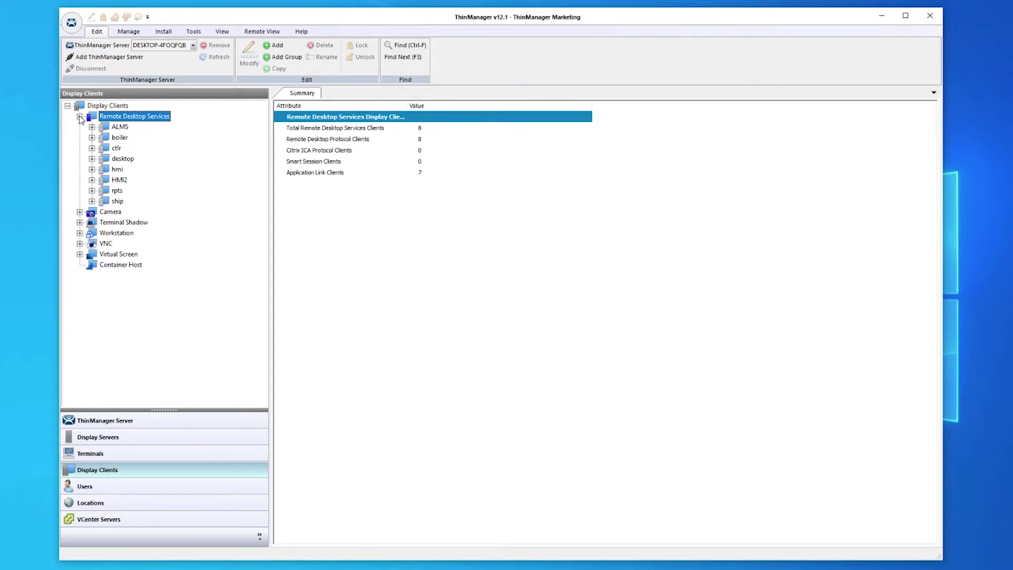
# - Start a new Remote Desktop display client named 'Nam' and turn on Application Link
pyautogui.rightClick(140, 119)
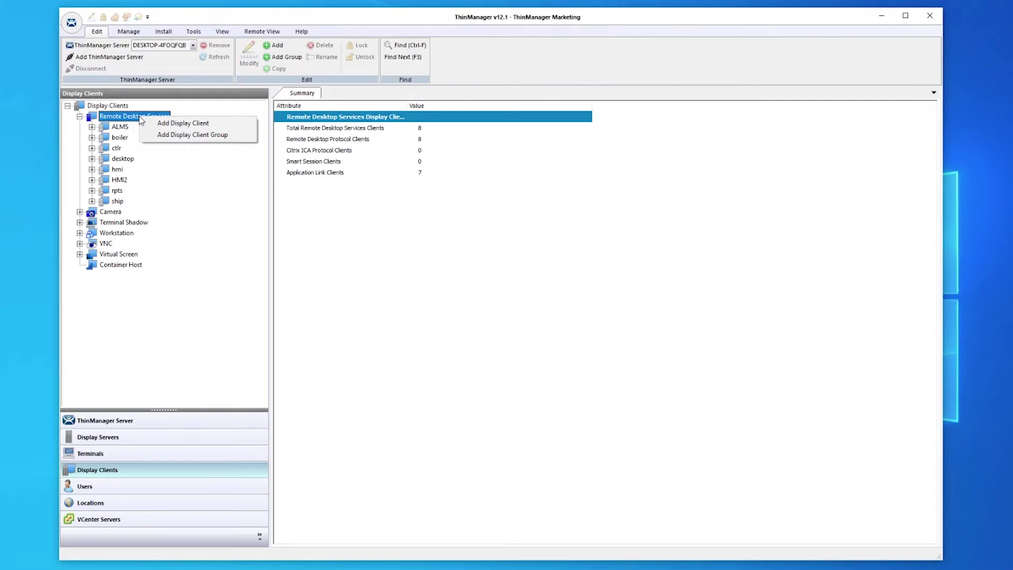
pyautogui.click(162, 123)
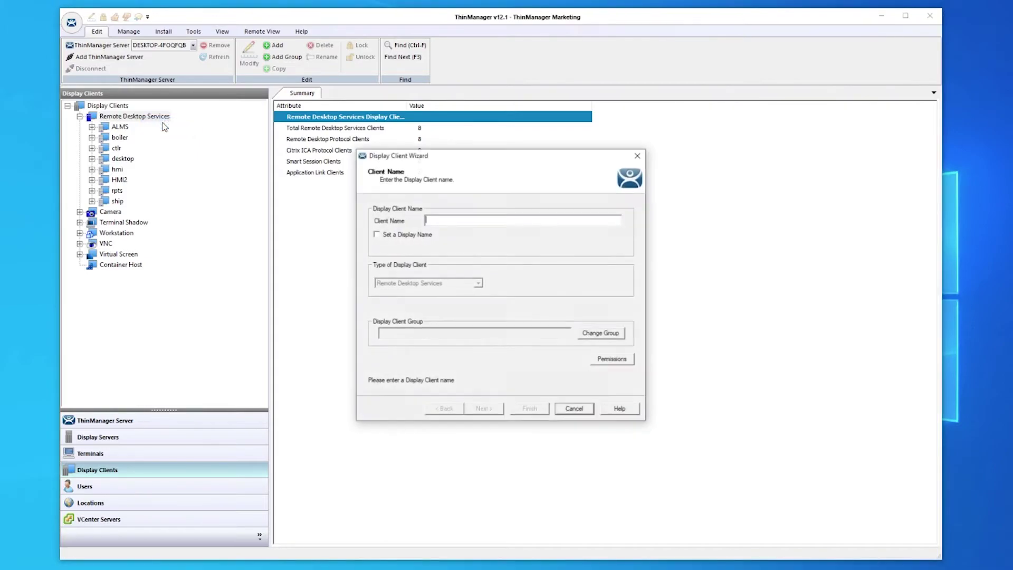
pyautogui.write('Name')
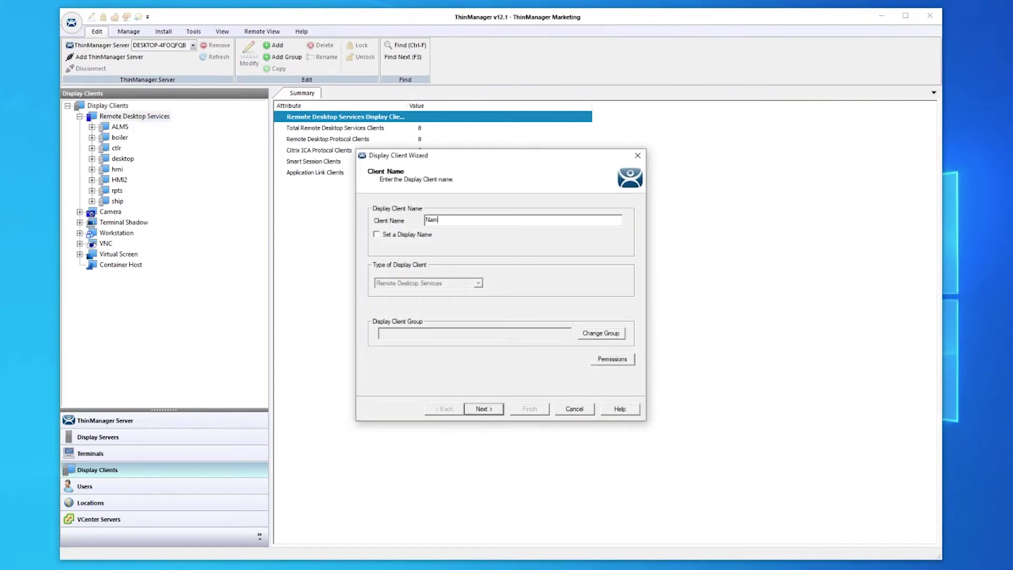
pyautogui.click(487, 410)
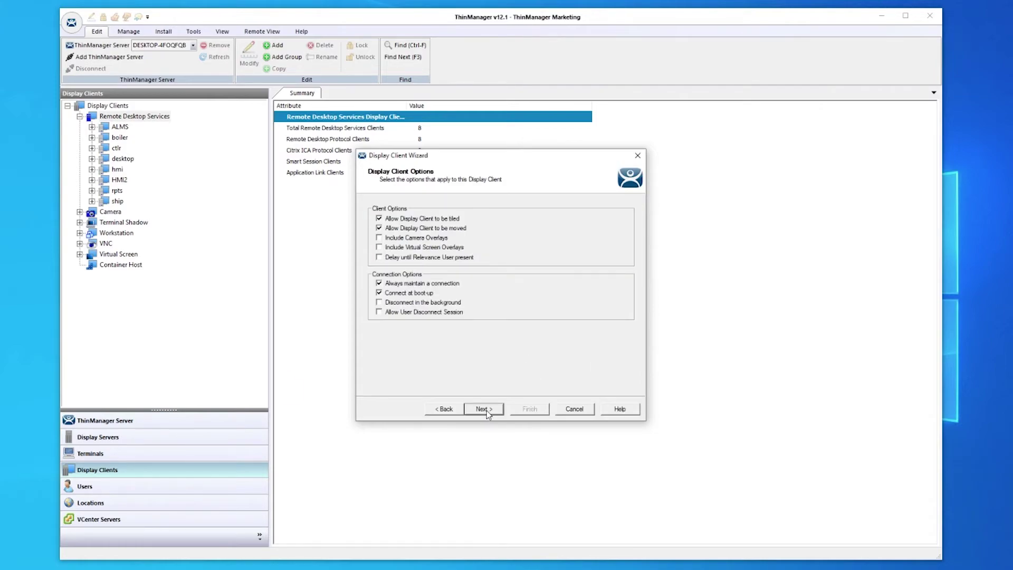
pyautogui.click(486, 410)
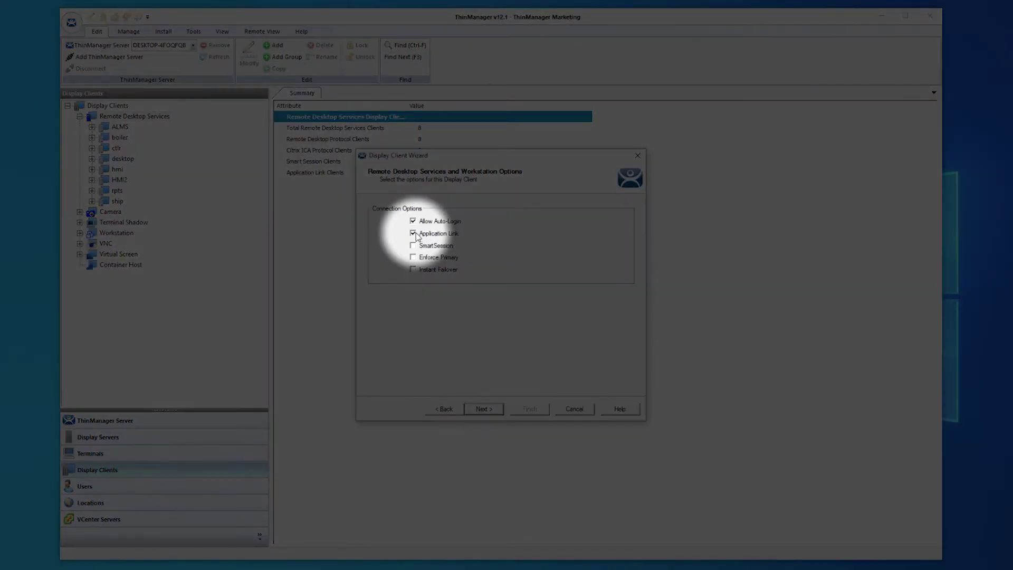
pyautogui.click(416, 233)
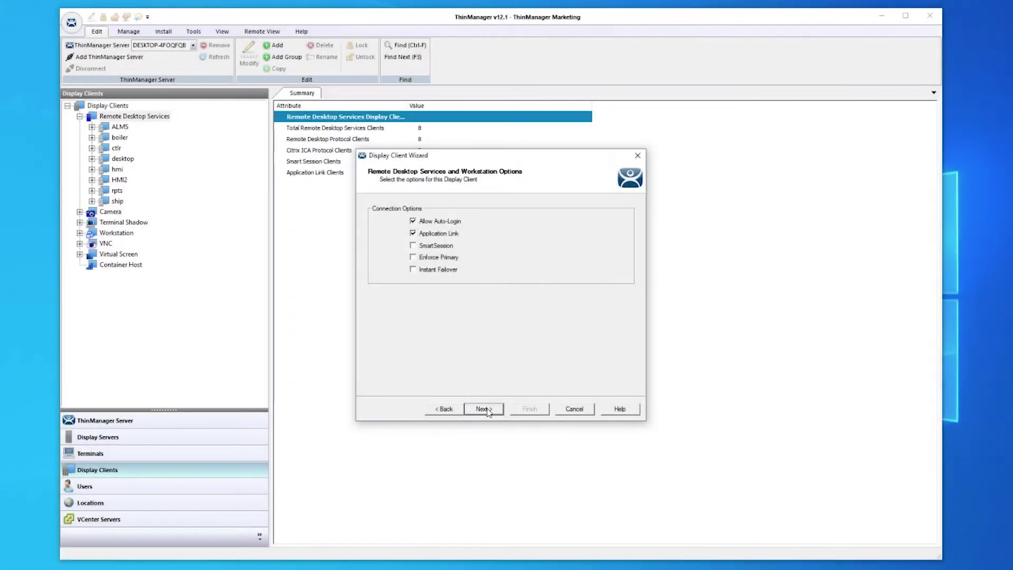
# - Add office-rds-11 as its server, reach the AppLink path page, then cancel the wizard unsaved
pyautogui.click(486, 410)
pyautogui.click(485, 410)
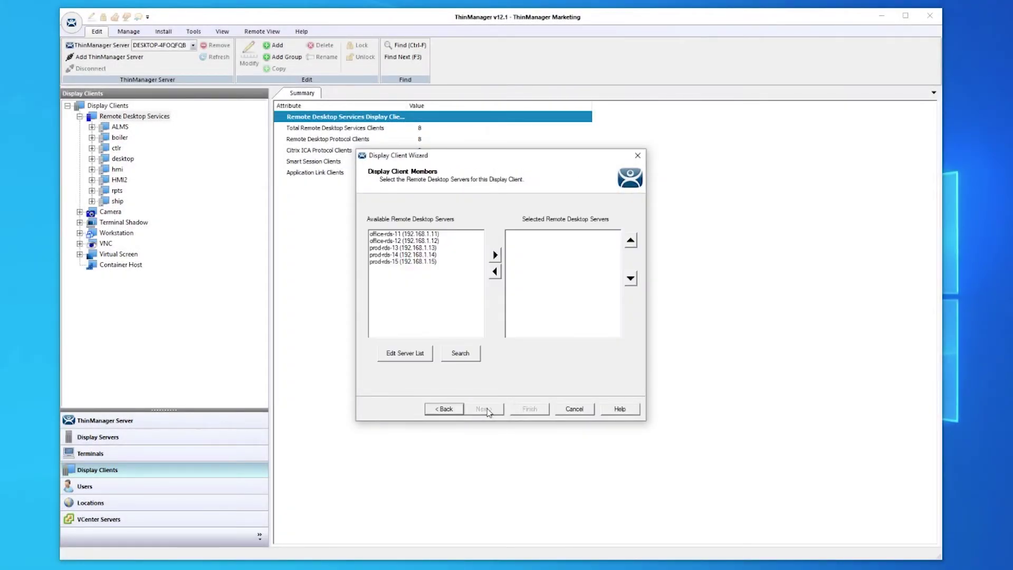
pyautogui.doubleClick(403, 234)
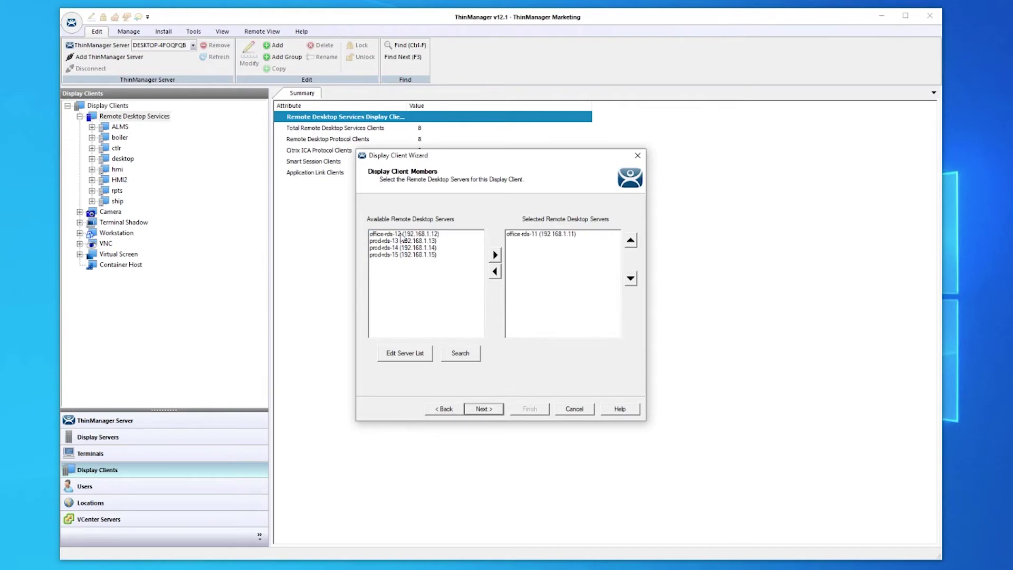
pyautogui.click(482, 410)
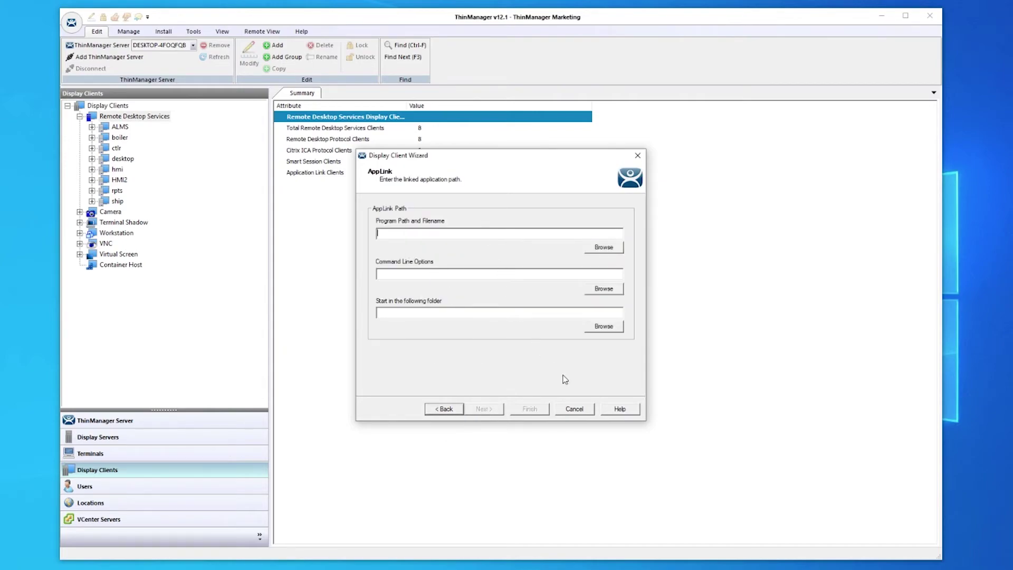
pyautogui.click(574, 409)
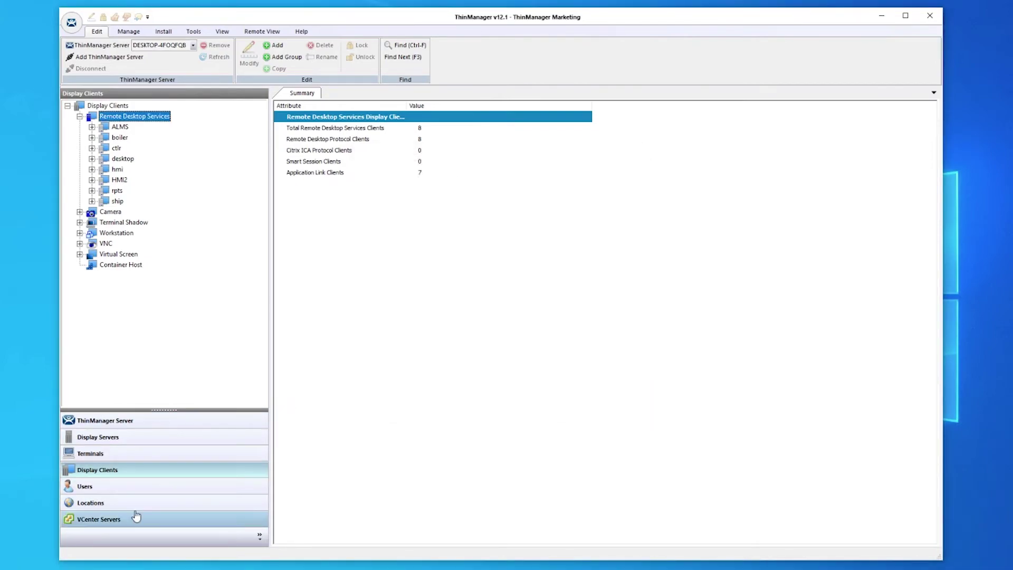
# - Open the Users view with the Manage ribbon and bring up Relevance Users' add-user options
pyautogui.click(136, 493)
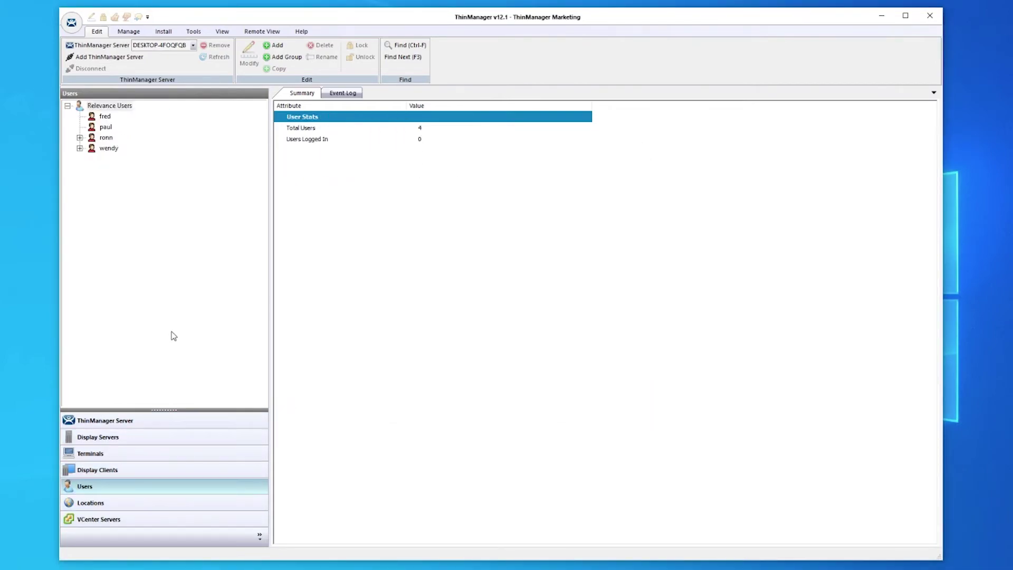
pyautogui.click(129, 32)
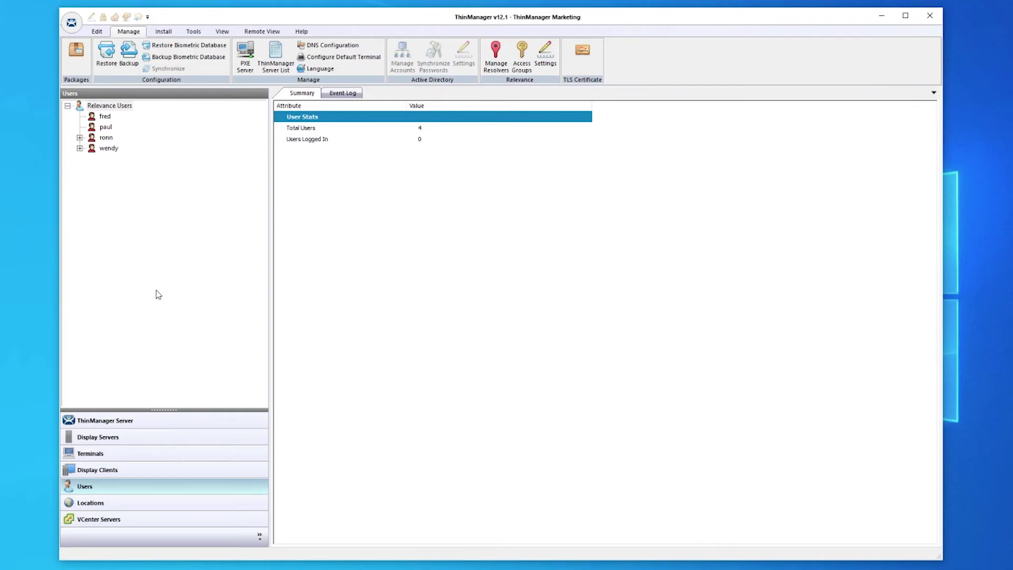
pyautogui.rightClick(125, 108)
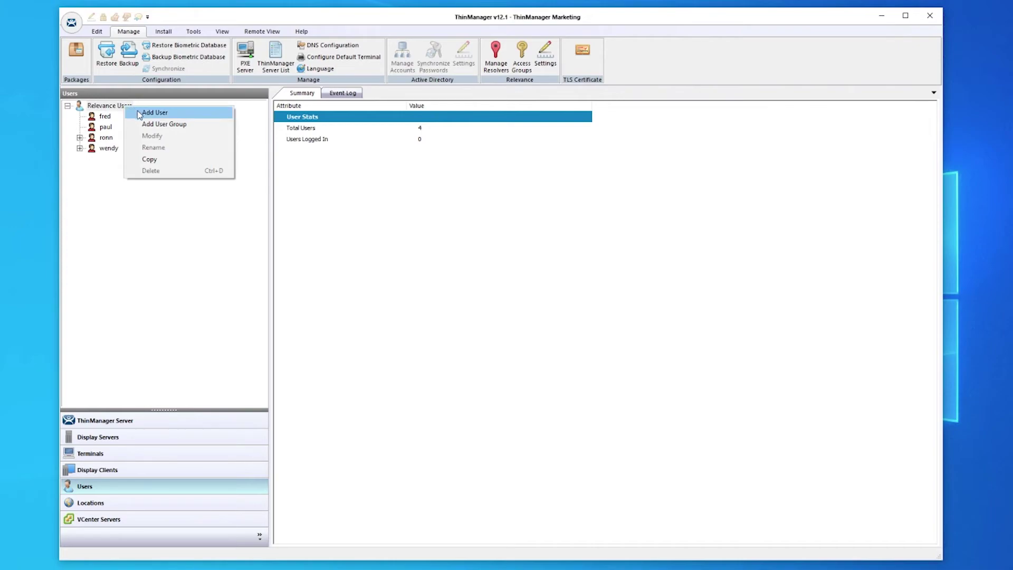
# - Start a new Relevance user named 'name' and enter a matching password twice
pyautogui.click(139, 113)
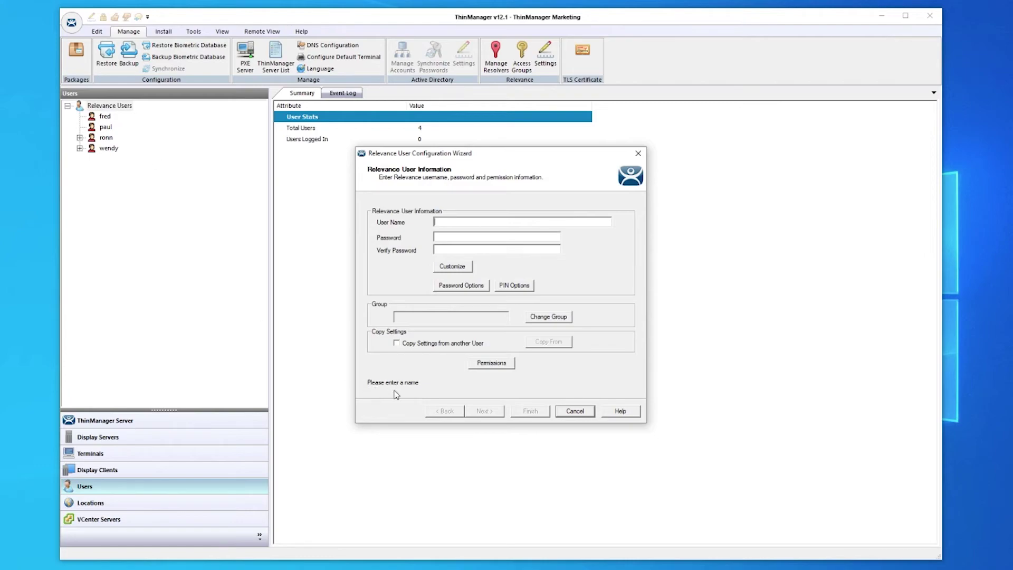
pyautogui.write('name')
pyautogui.press('Tab')
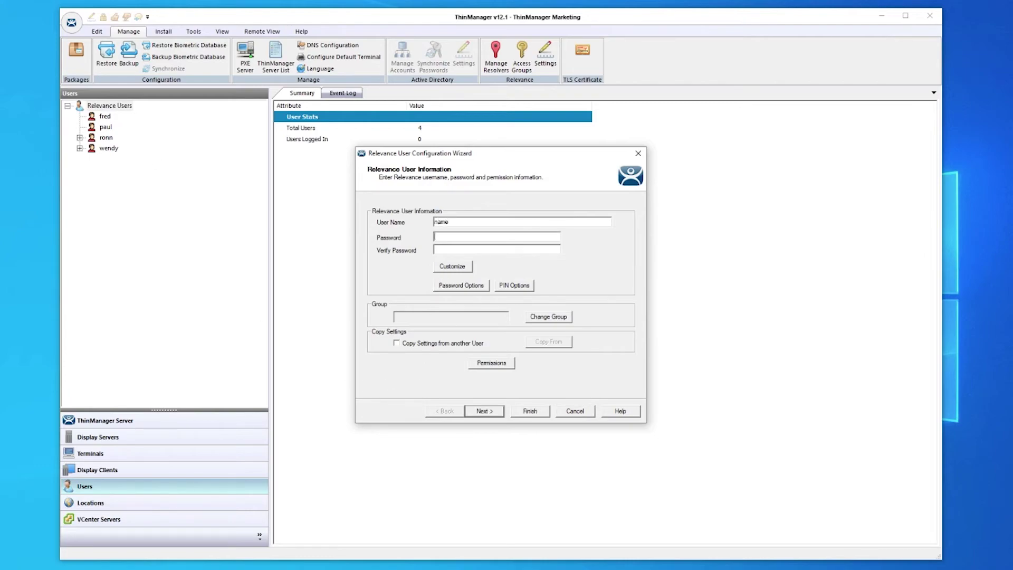
pyautogui.write('p')
pyautogui.press('Tab')
pyautogui.write('p')
# - Advance the user wizard through the badge, resolver and display client pages
pyautogui.click(480, 410)
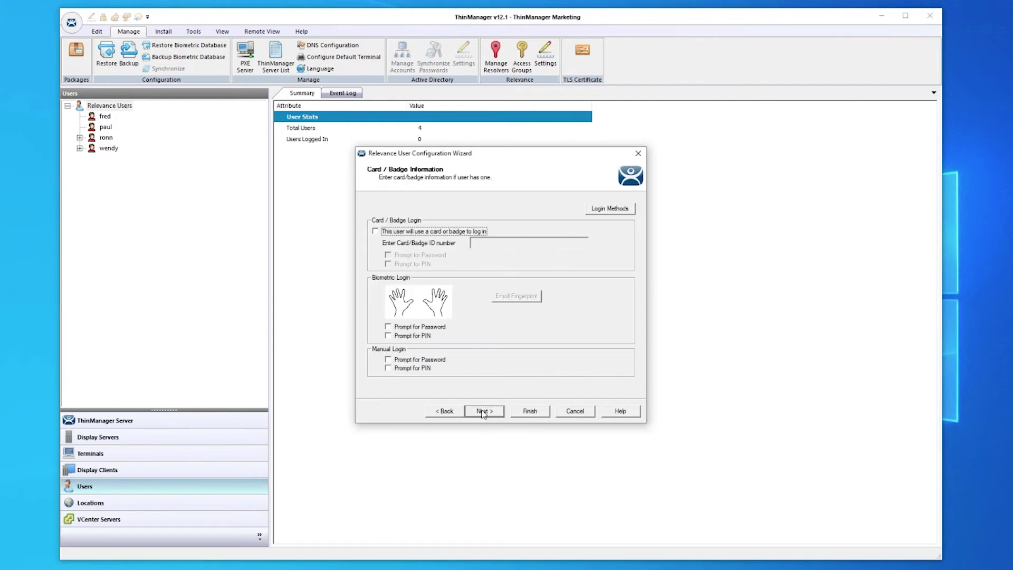
pyautogui.click(483, 412)
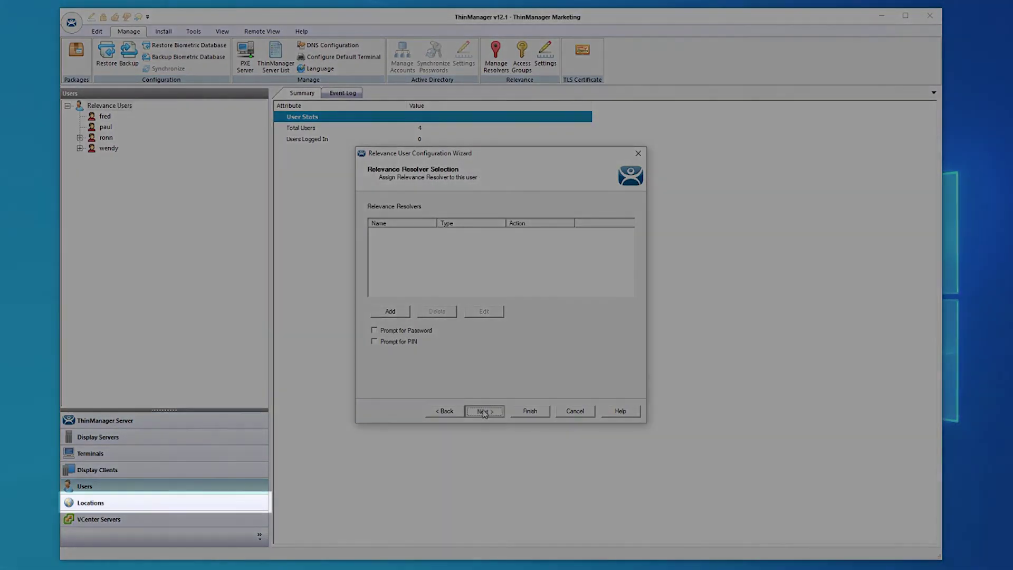
pyautogui.click(483, 412)
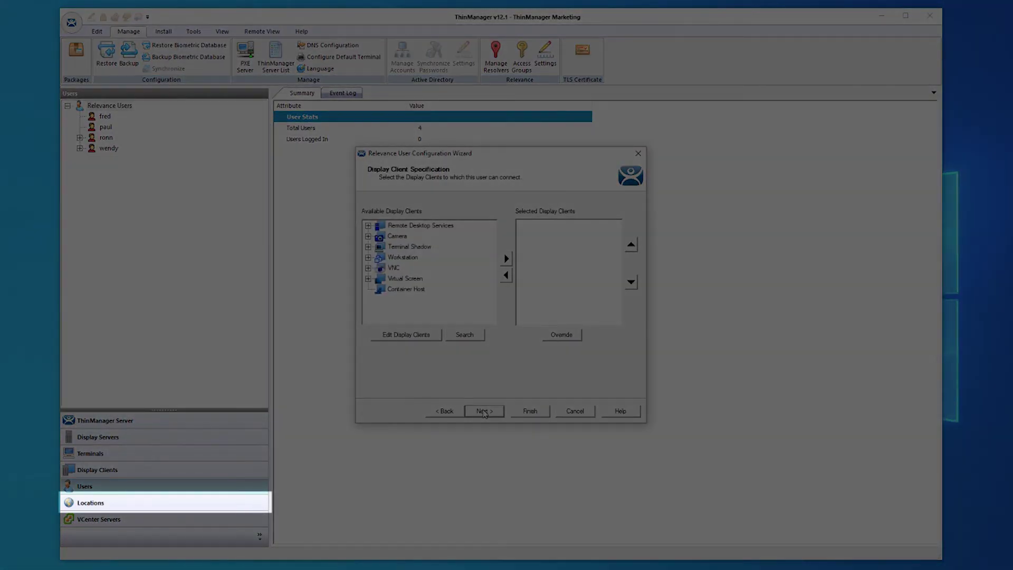
pyautogui.click(483, 413)
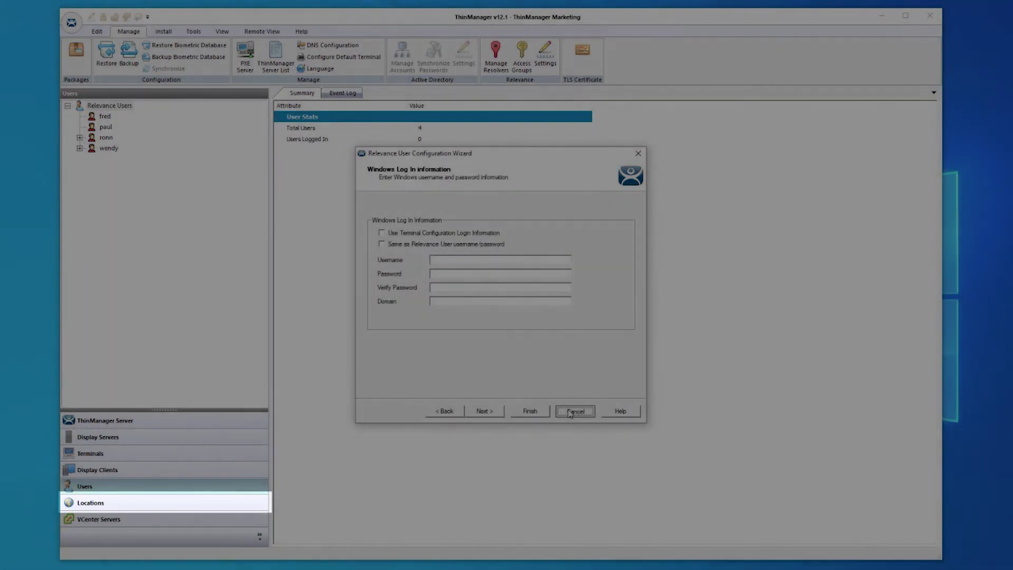
# - Close the user wizard and start adding a new location from the Locations view
pyautogui.click(573, 411)
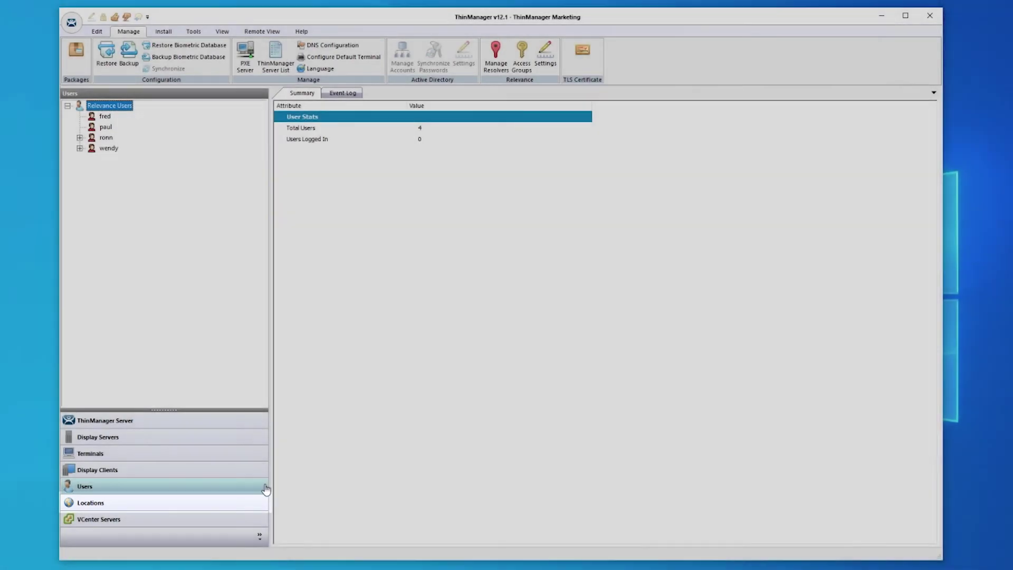
pyautogui.click(177, 506)
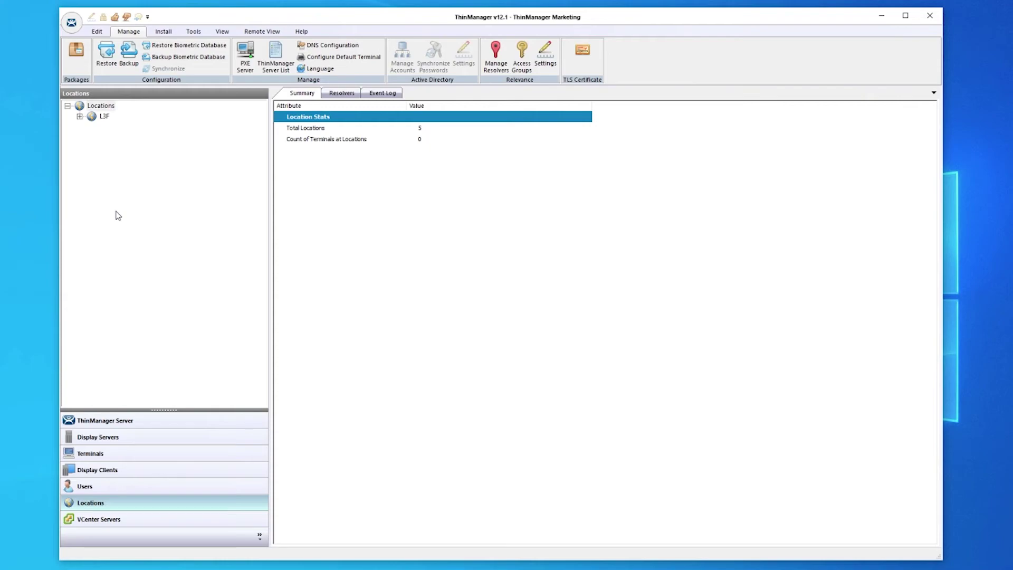
pyautogui.rightClick(104, 107)
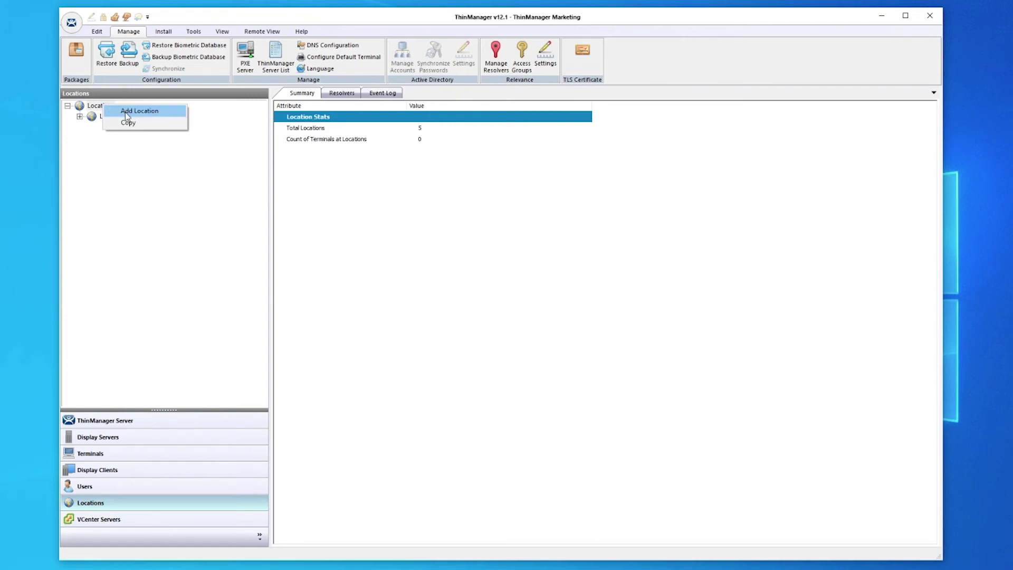
pyautogui.click(127, 113)
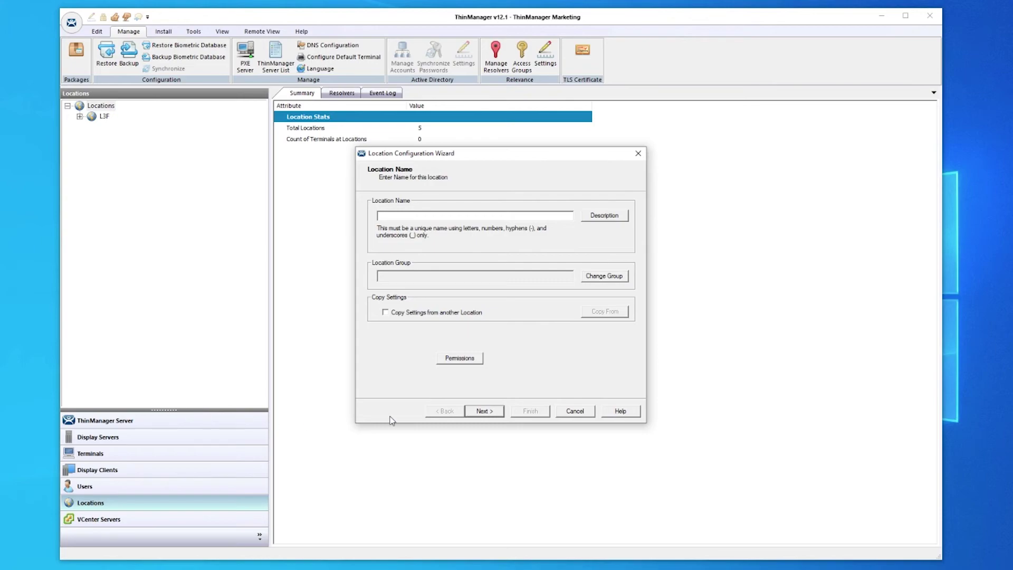
# - Name the new location 'NAME' and advance to the Login Requirements page
pyautogui.click(481, 411)
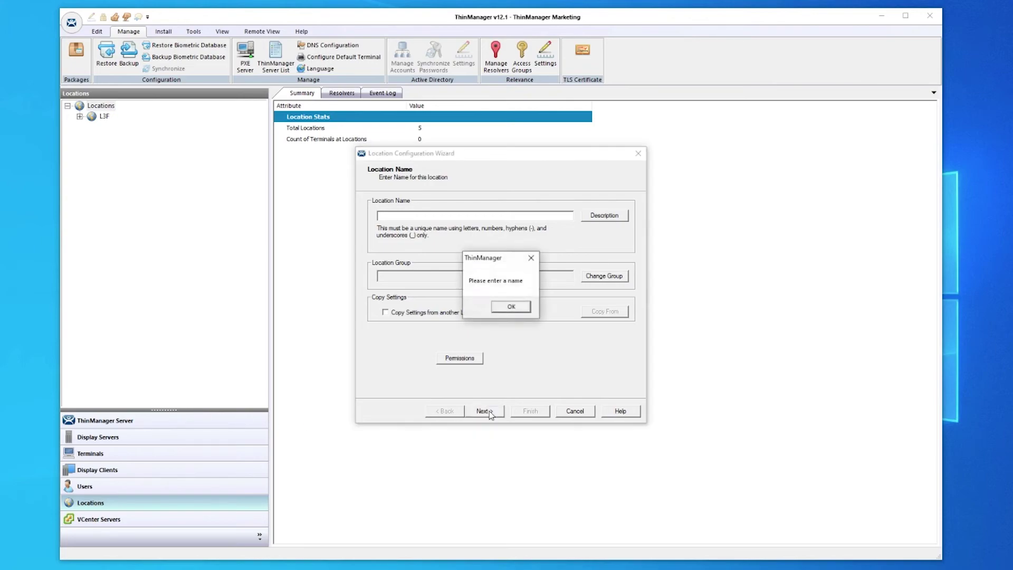
pyautogui.click(511, 307)
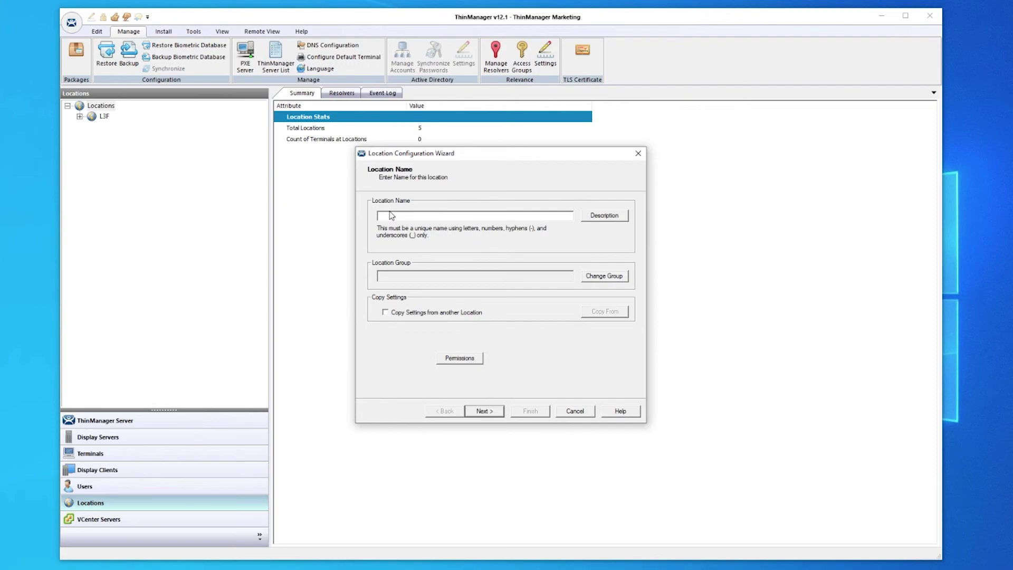
pyautogui.write('NAME')
pyautogui.click(491, 414)
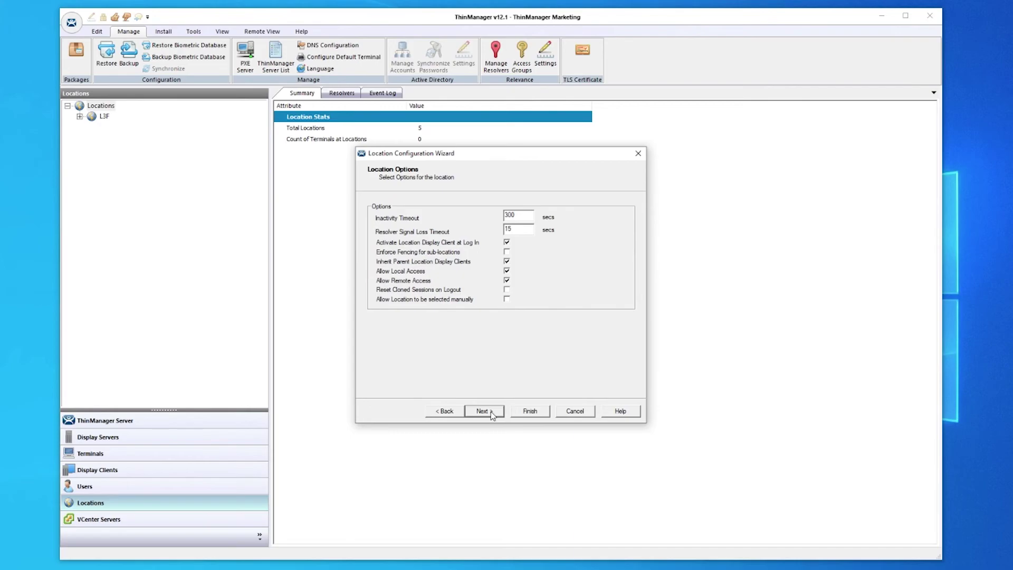
pyautogui.click(491, 414)
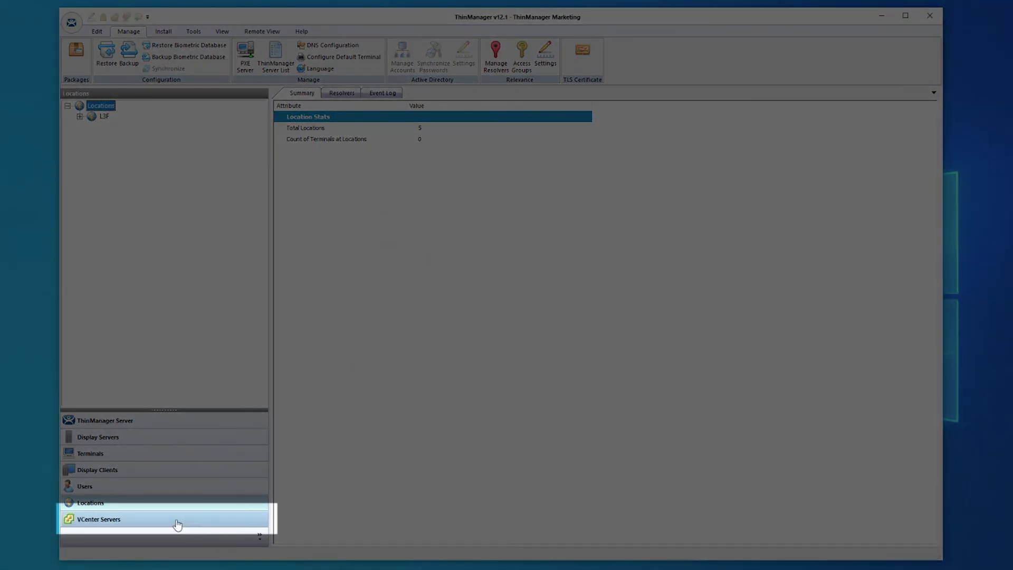
# - Open the Add VCenter Server wizard from the VCenter Servers view, then cancel it unsaved
pyautogui.click(177, 520)
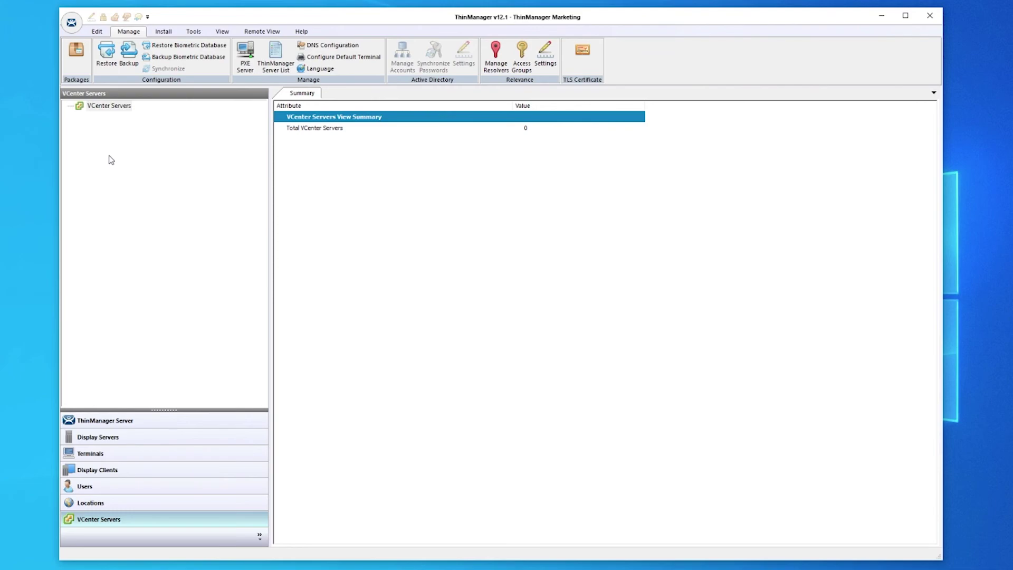
pyautogui.rightClick(102, 105)
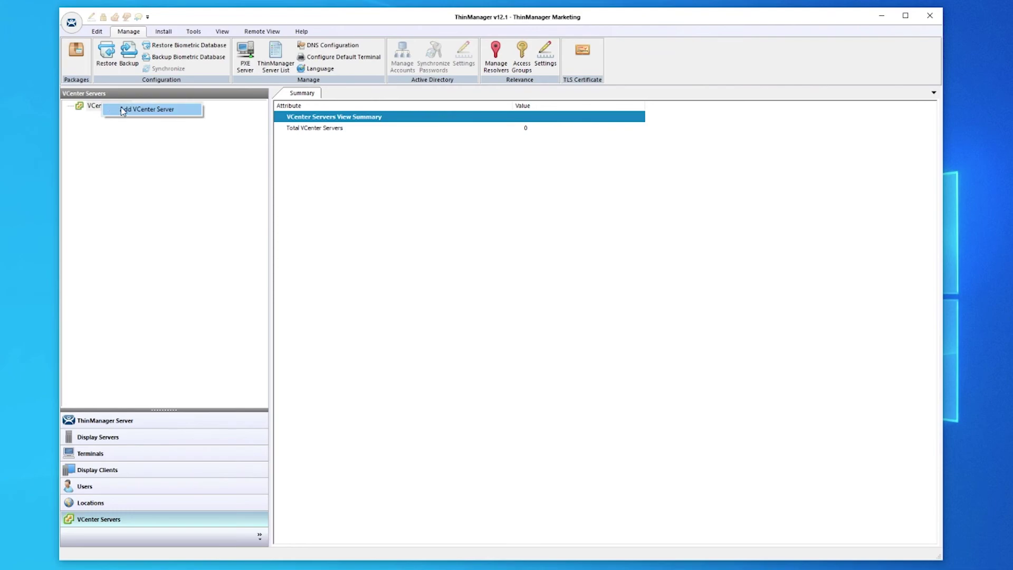
pyautogui.click(123, 109)
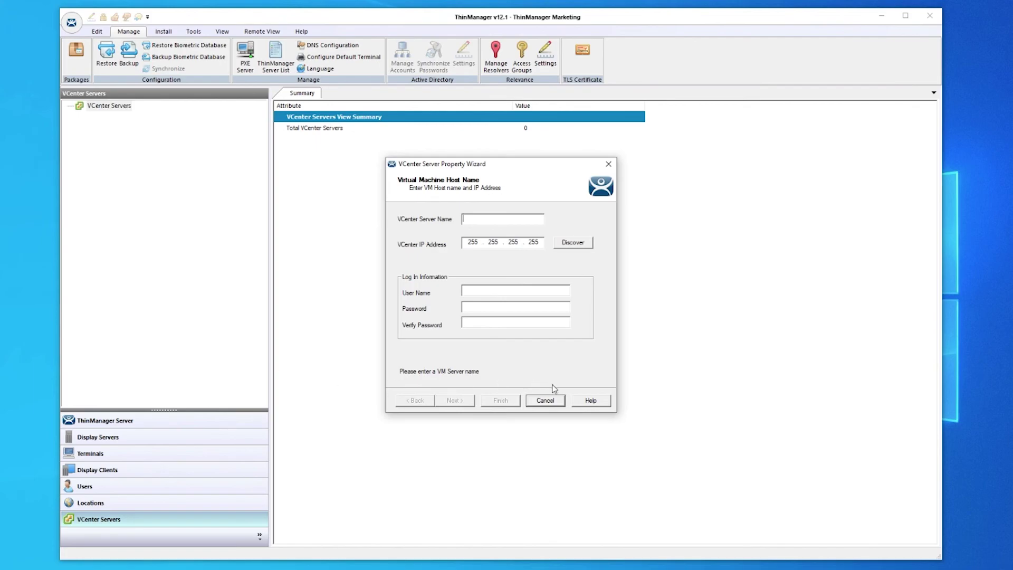
pyautogui.click(549, 402)
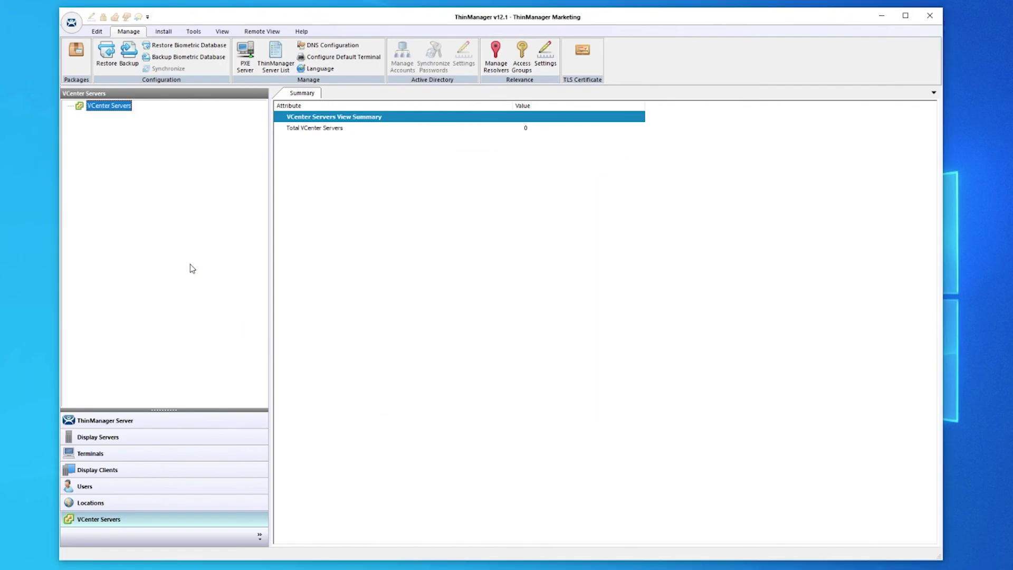